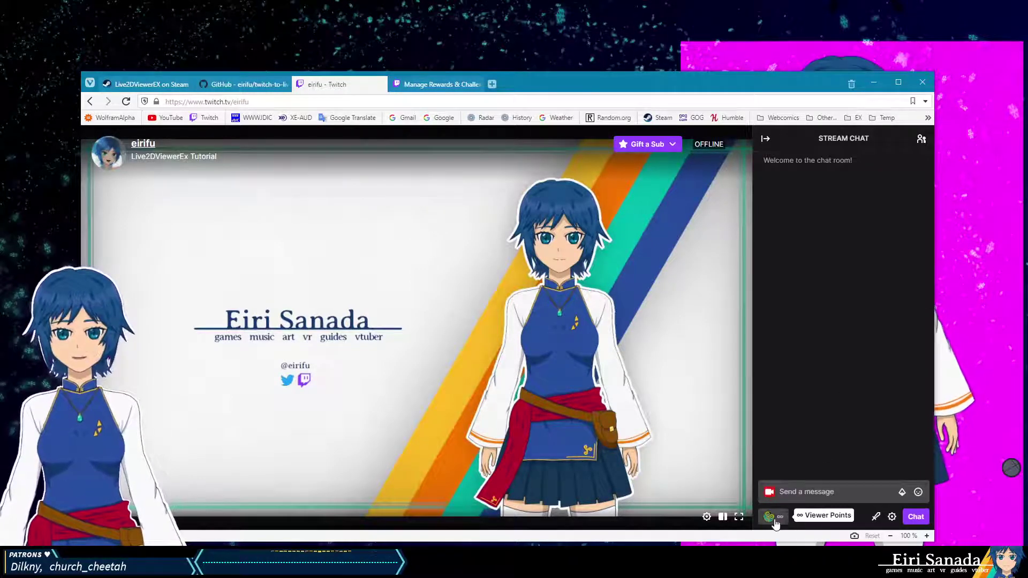
Step: Redeem the "Change! Teacher Outfit" channel point reward for 600 points from the stream chat
left_click(818, 517)
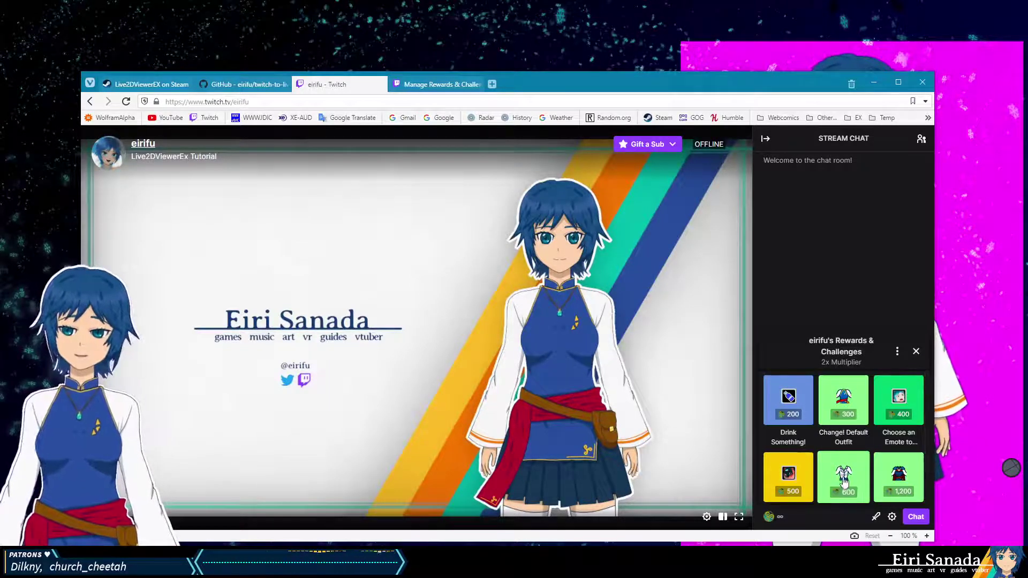
scroll(847, 458, "down", 1)
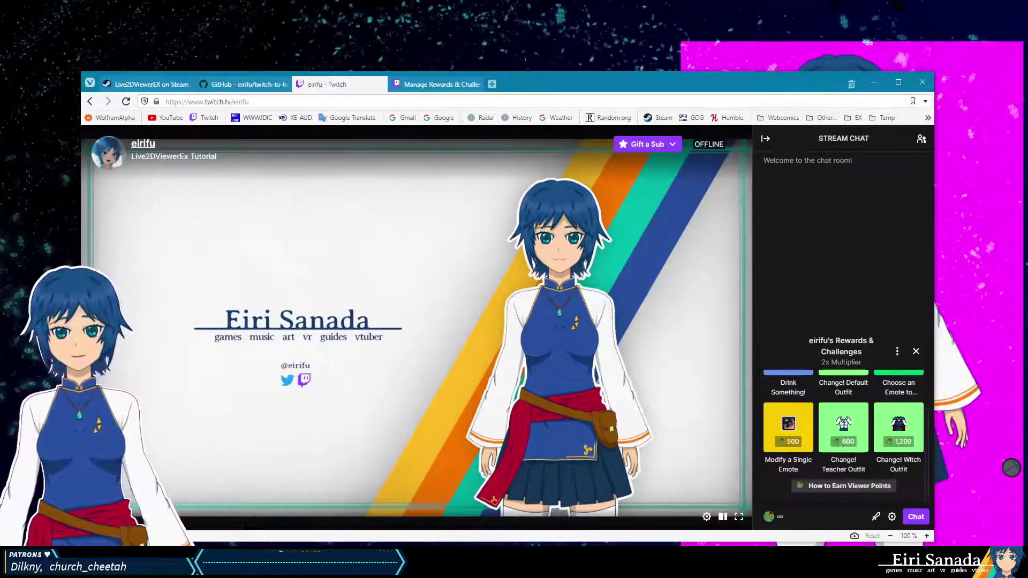
left_click(853, 427)
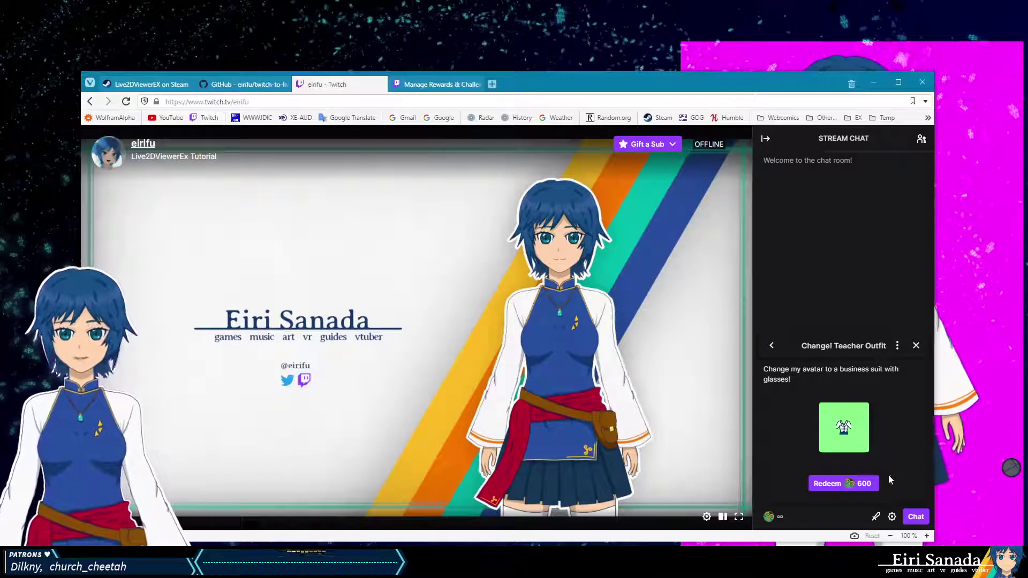
left_click(845, 484)
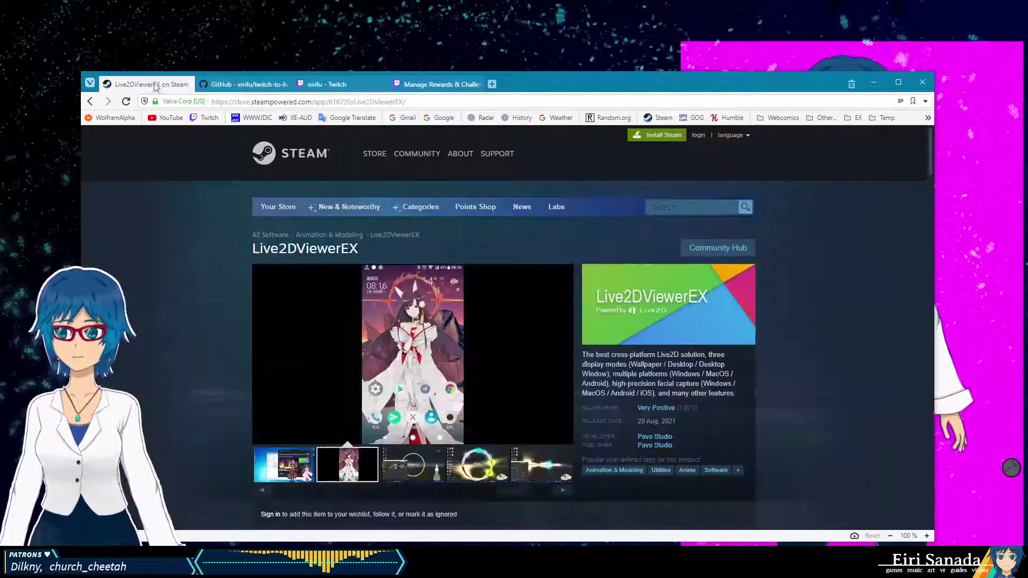
Step: Review the Live2DViewerEX store page on Steam, including its description and purchase section
left_click(150, 84)
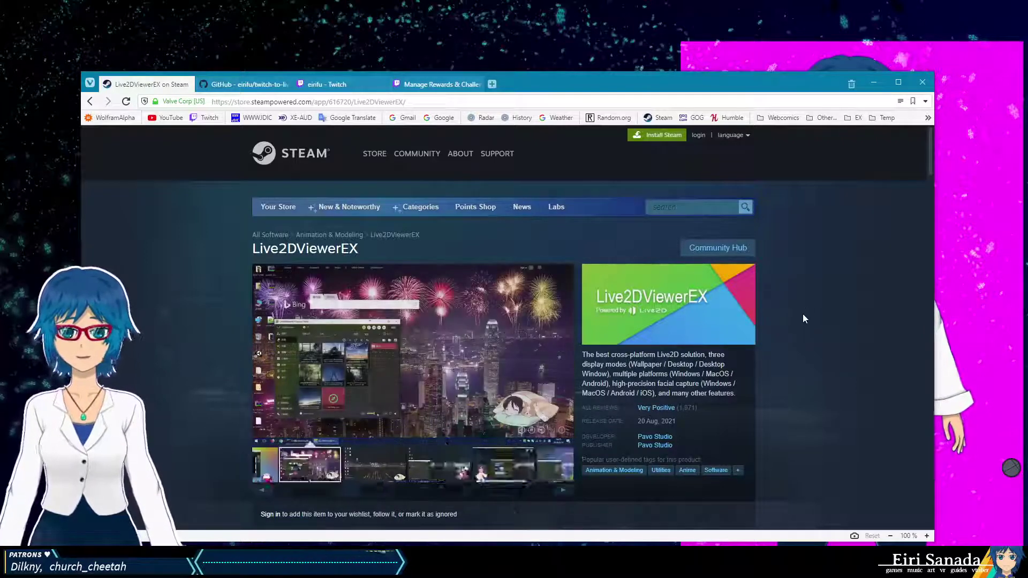
scroll(804, 343, "down", 2)
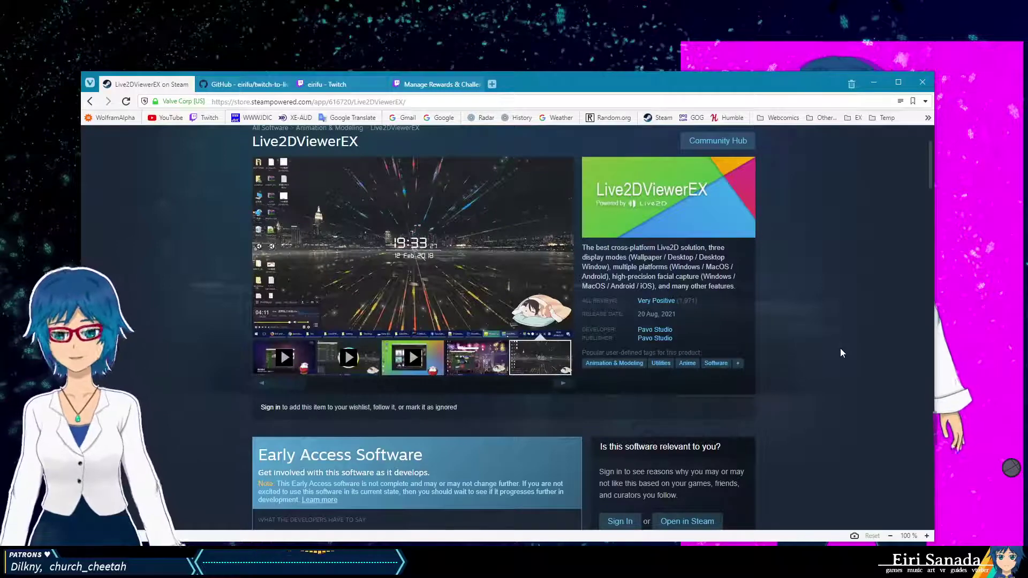
scroll(838, 367, "down", 3)
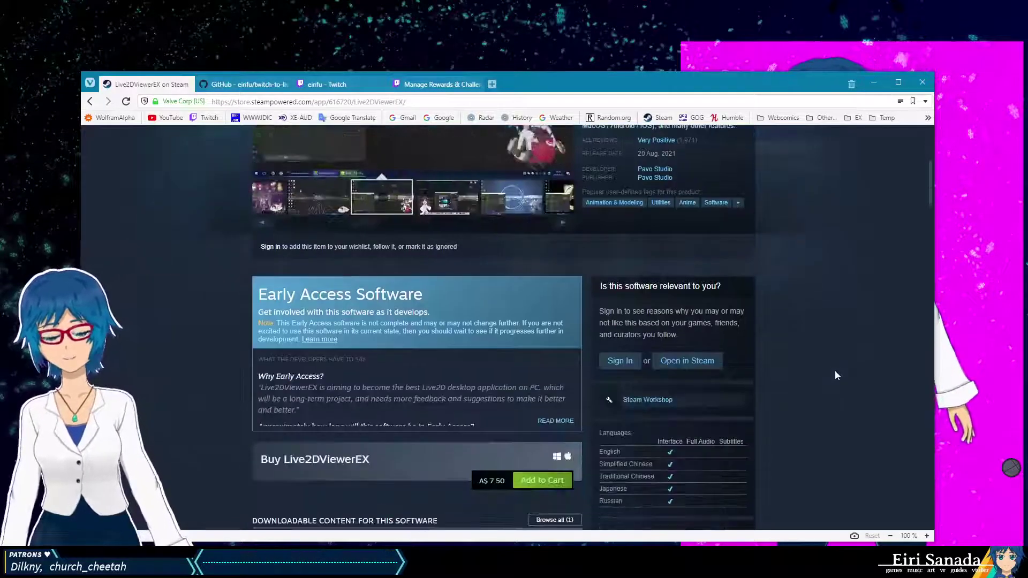
scroll(838, 380, "up", 5)
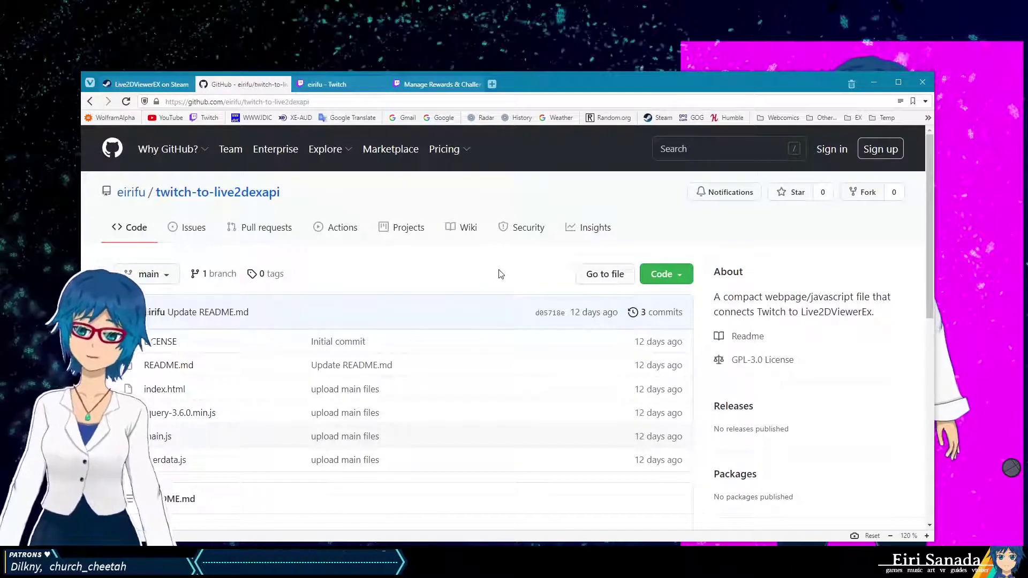
Step: Check the ZIP download option of the twitch-to-live2dexapi repository and open the local twitch-to-live2dexapi-main folder in the file manager
left_click(688, 281)
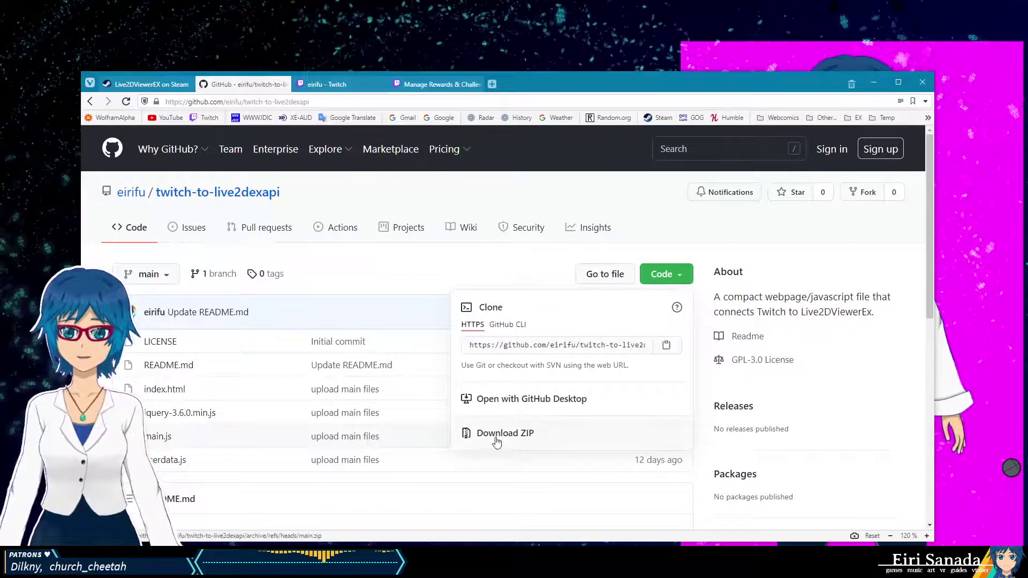
left_click(430, 273)
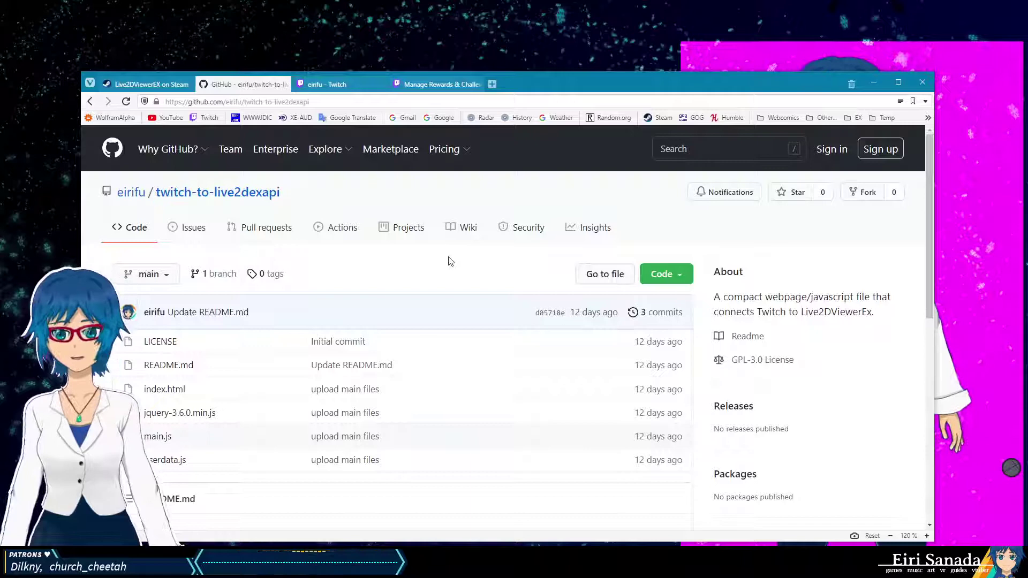
key("alt+Tab")
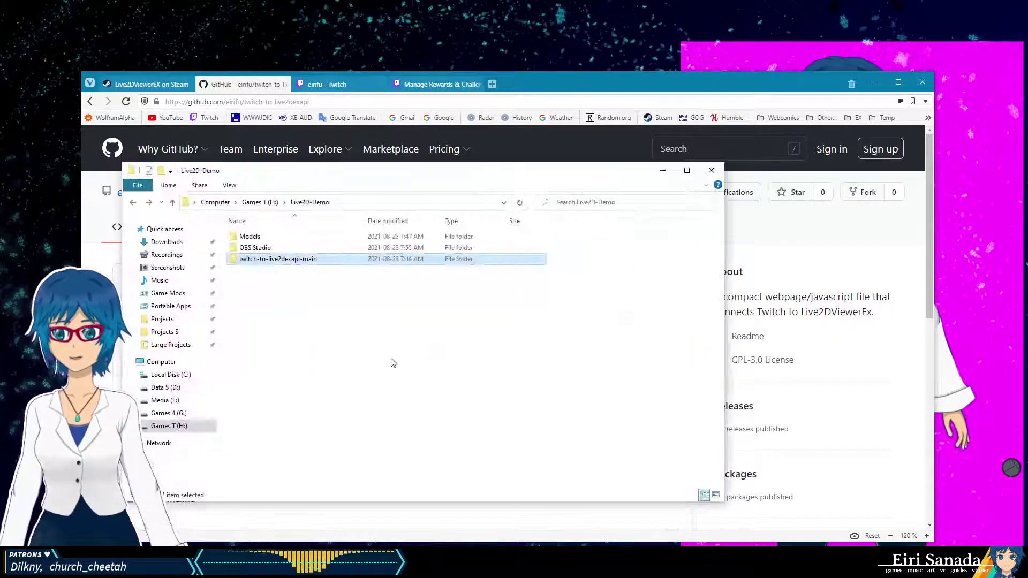
double_click(275, 262)
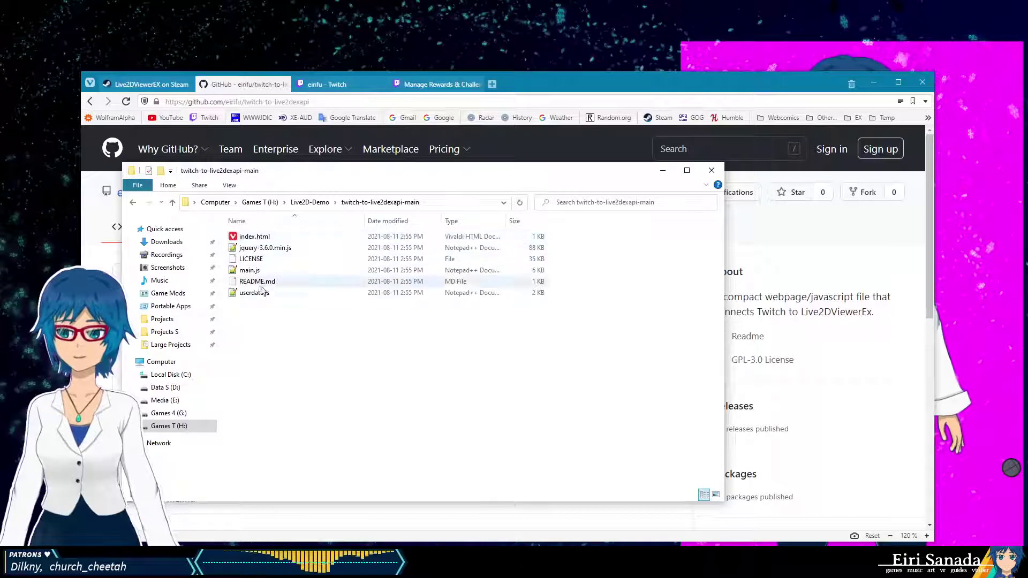
left_click(505, 97)
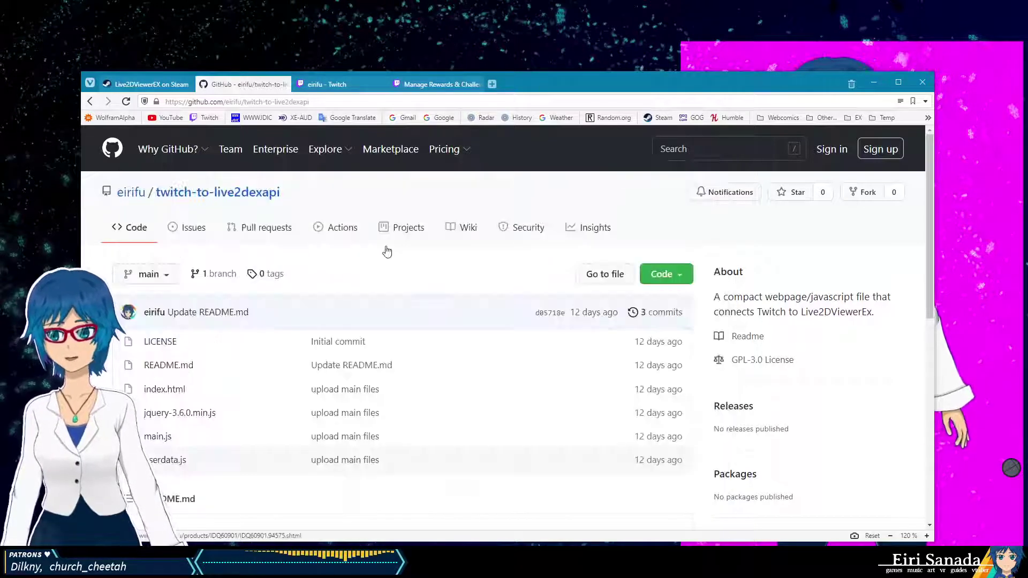
key("alt+Tab")
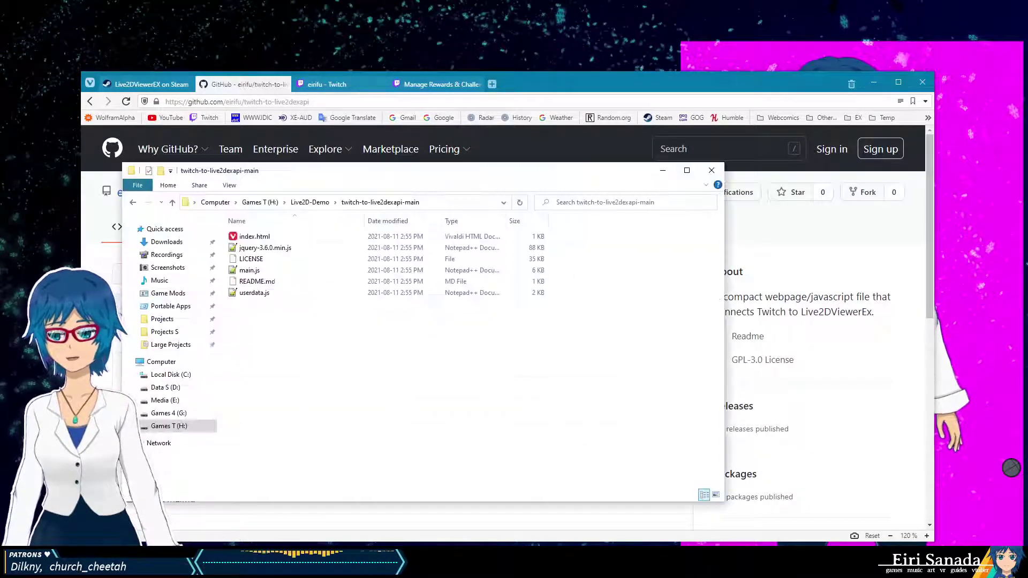
left_click_drag(463, 175, 475, 202)
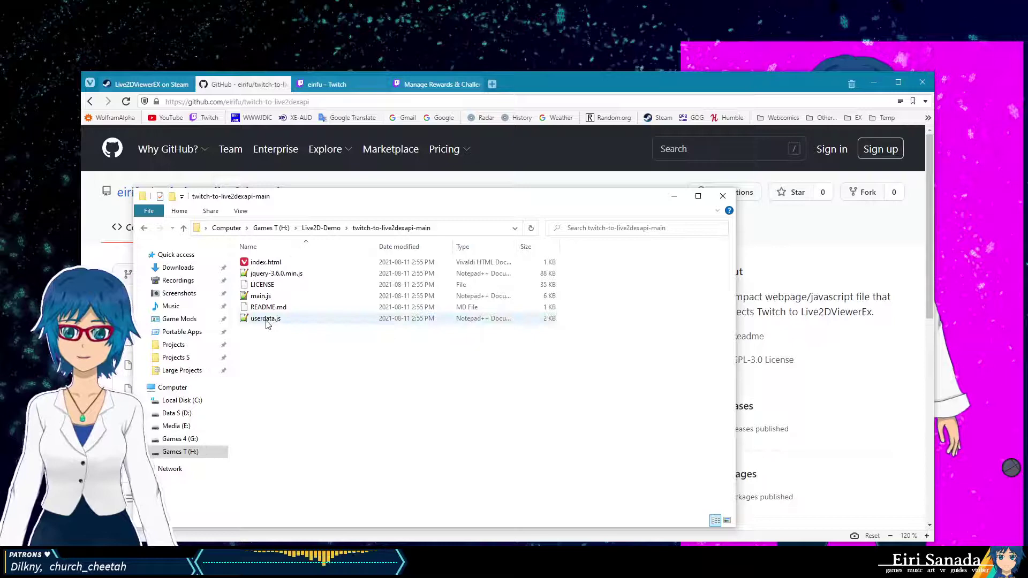
Step: Point out userdata.js, index.html and main.js among the files of the twitch-to-live2dexapi-main folder
left_click(268, 321)
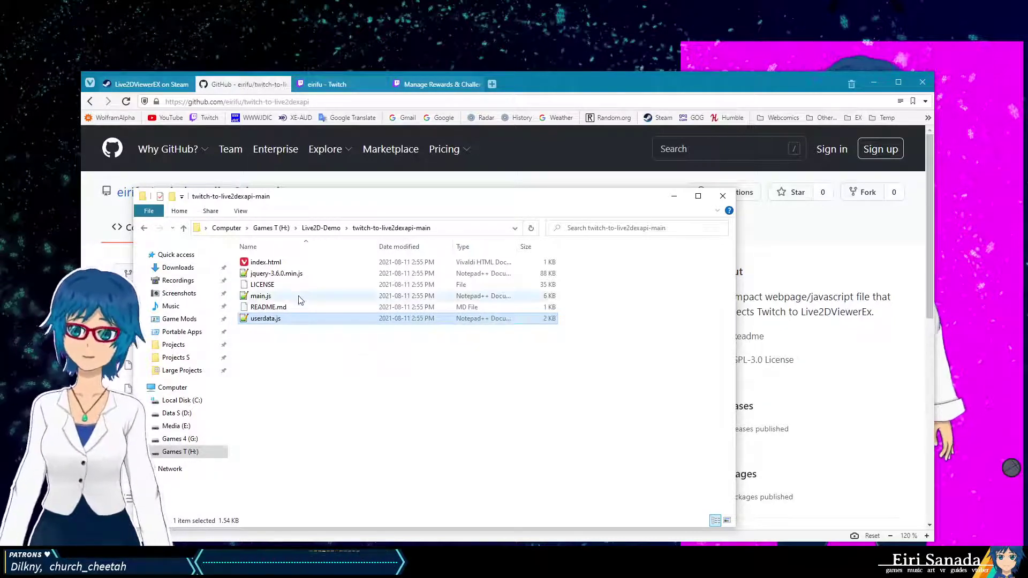
left_click(316, 263)
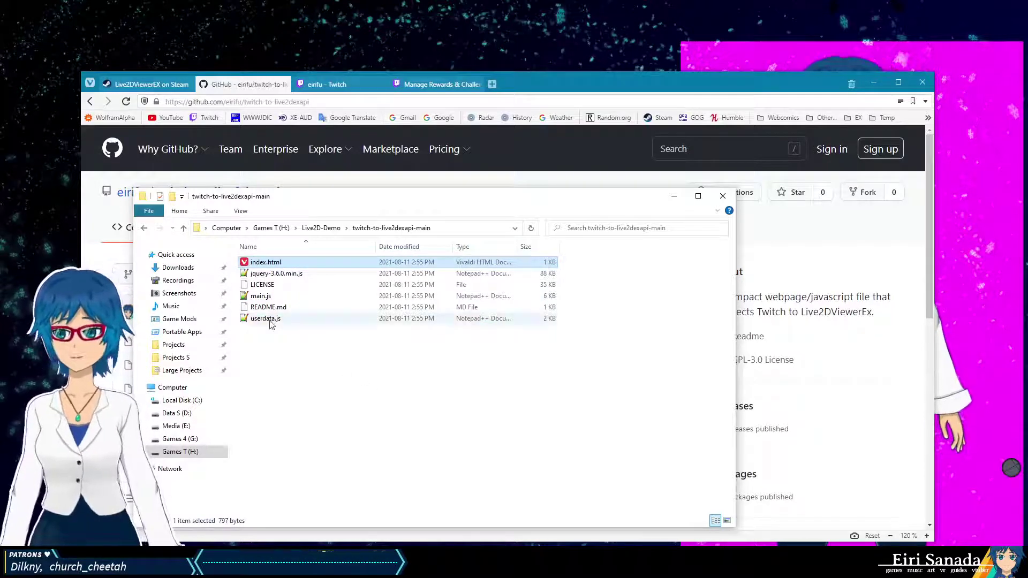
left_click(289, 297)
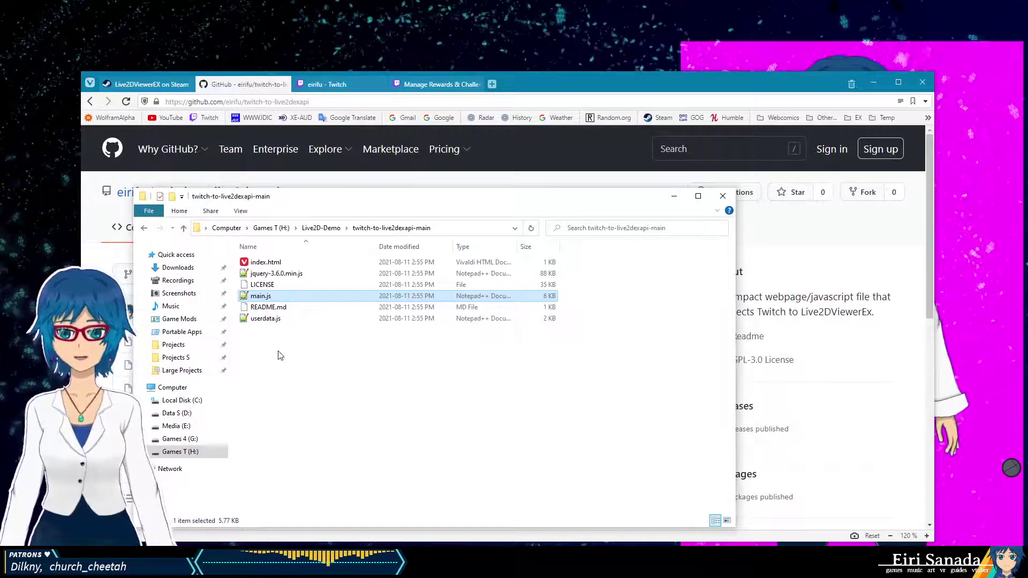
left_click(266, 321)
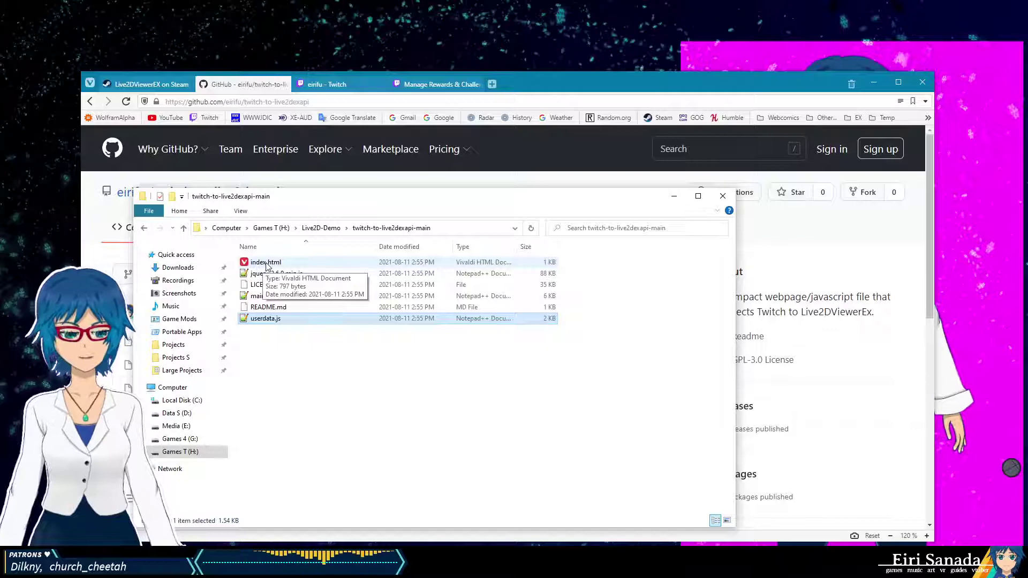
Step: Open index.html in the browser and examine its log of the Live2DViewerEX and Twitch API connections
left_click_drag(298, 196, 256, 198)
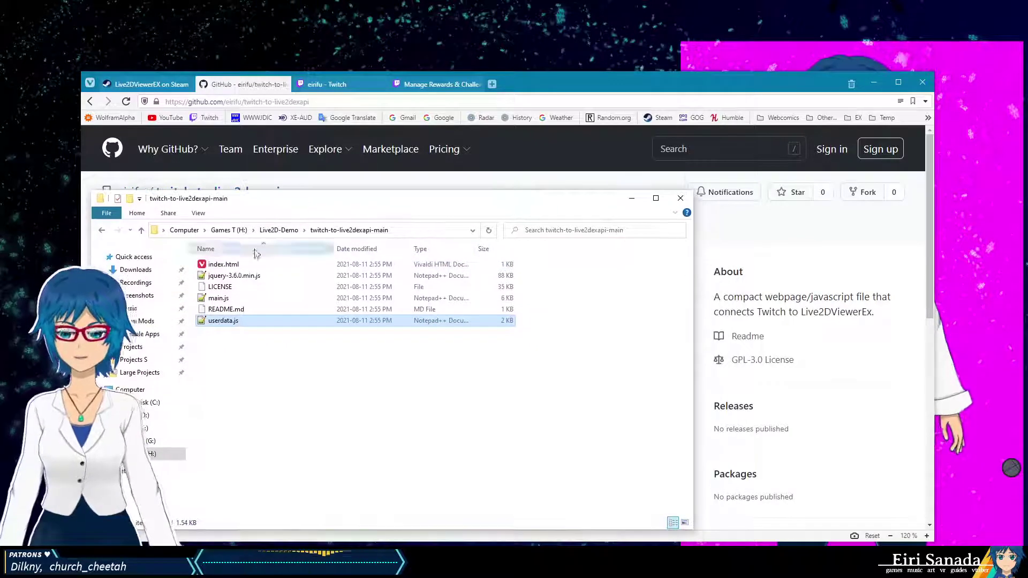
double_click(229, 265)
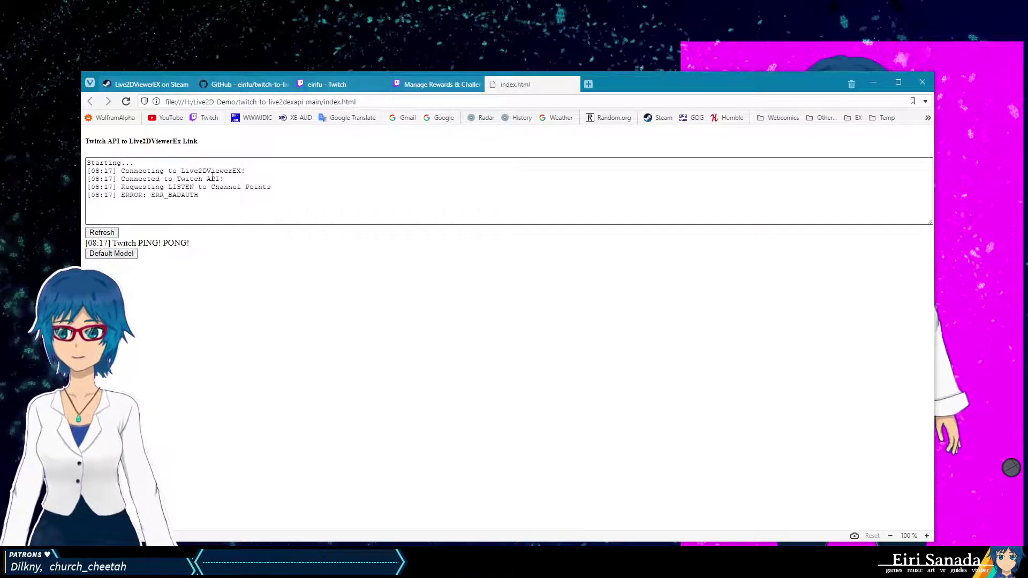
left_click_drag(186, 172, 241, 170)
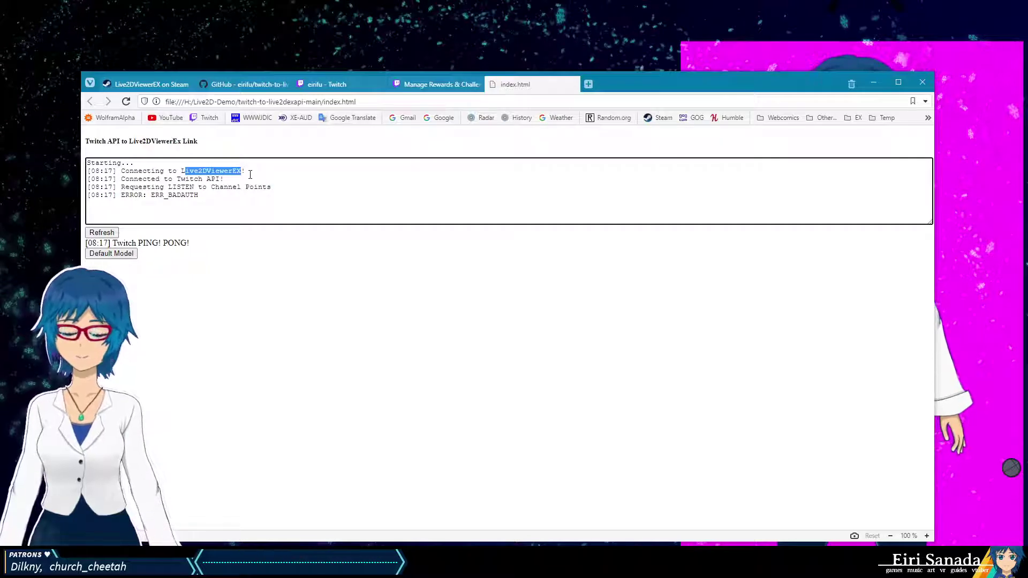
left_click(248, 173)
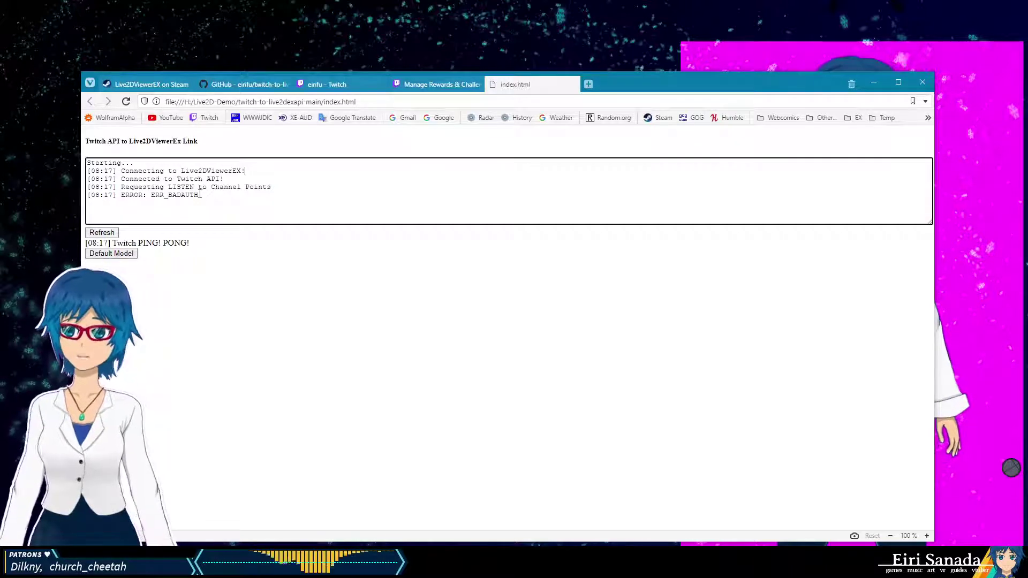
left_click_drag(205, 198, 168, 187)
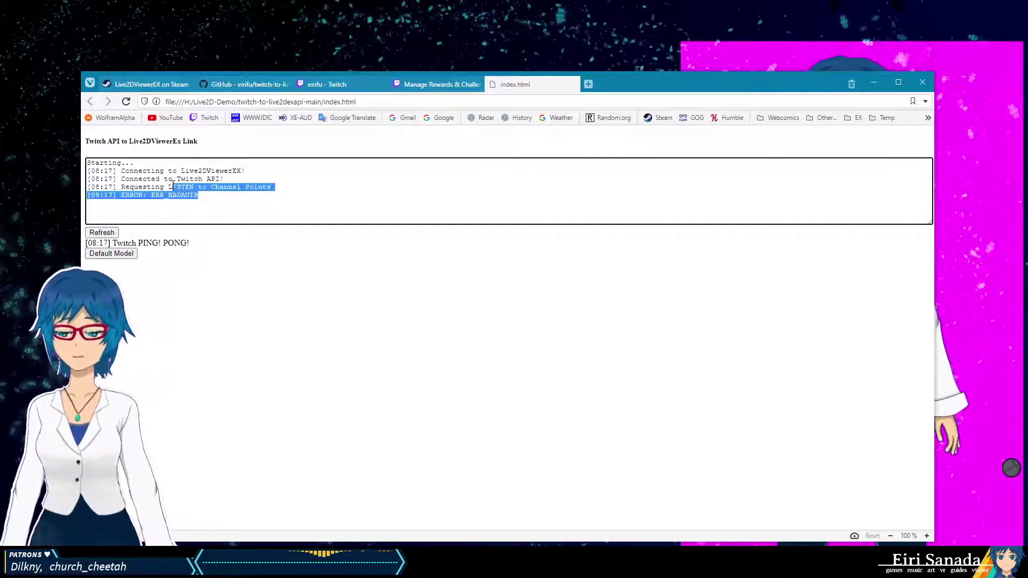
left_click(242, 170)
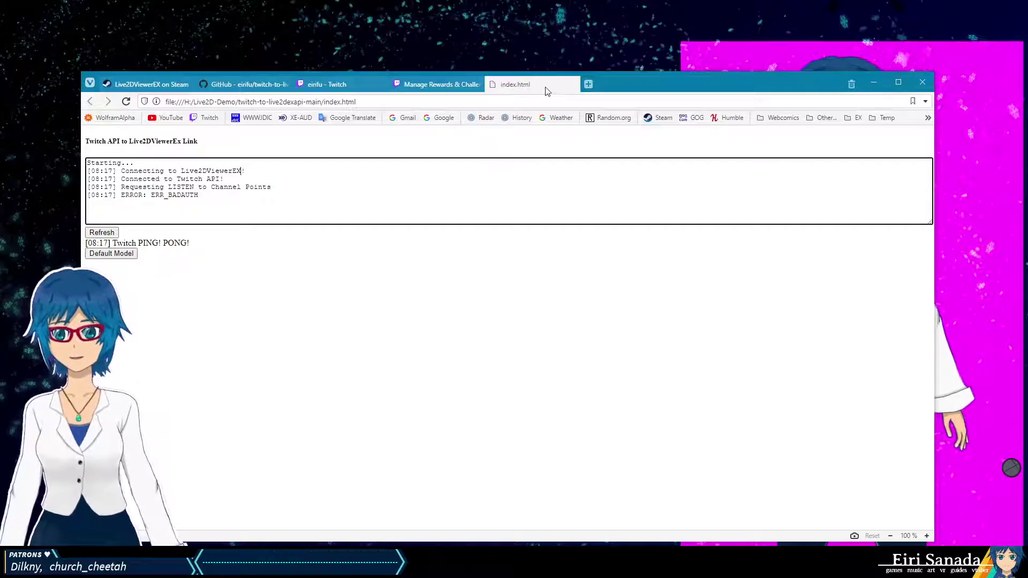
Step: Check the Remote Access server and port settings in the Live2DViewerEX Control Panel, and close it
right_click(799, 357)
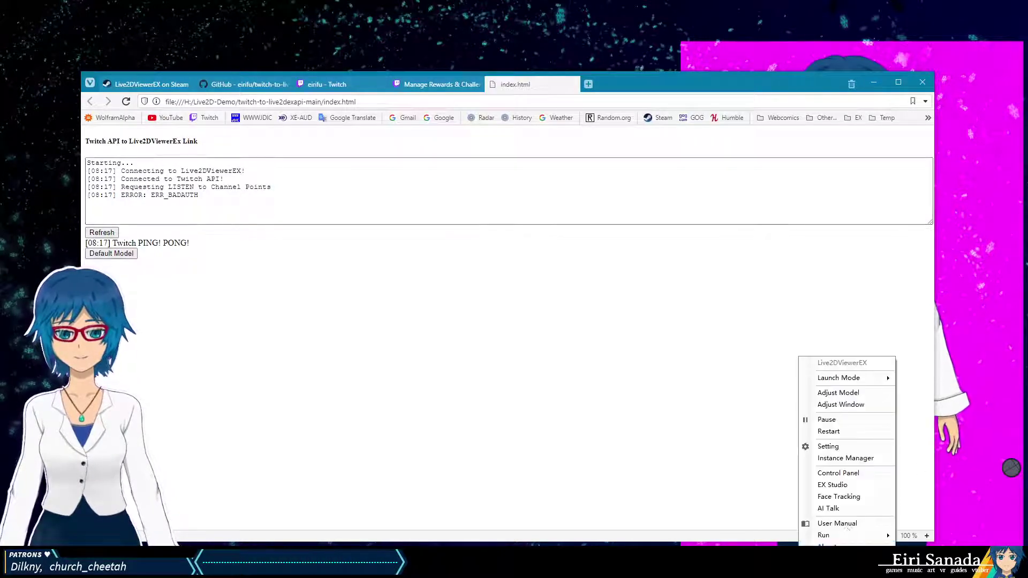
left_click(838, 471)
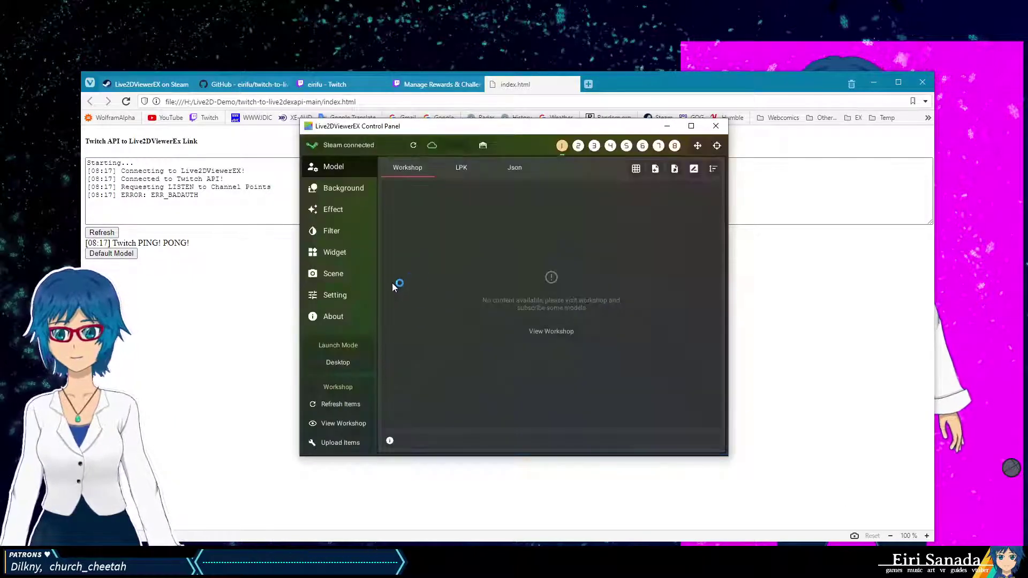
left_click(333, 298)
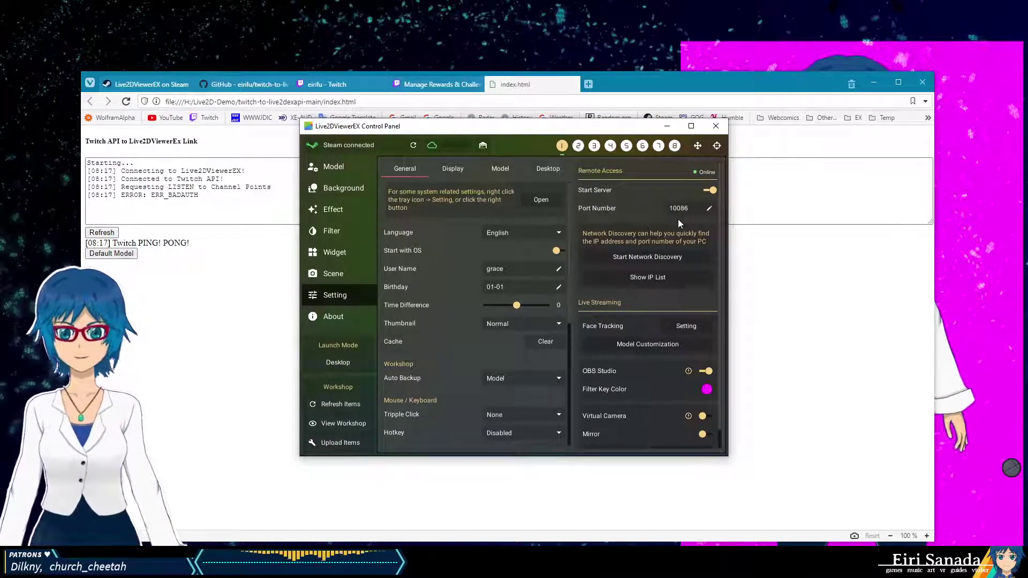
left_click(716, 126)
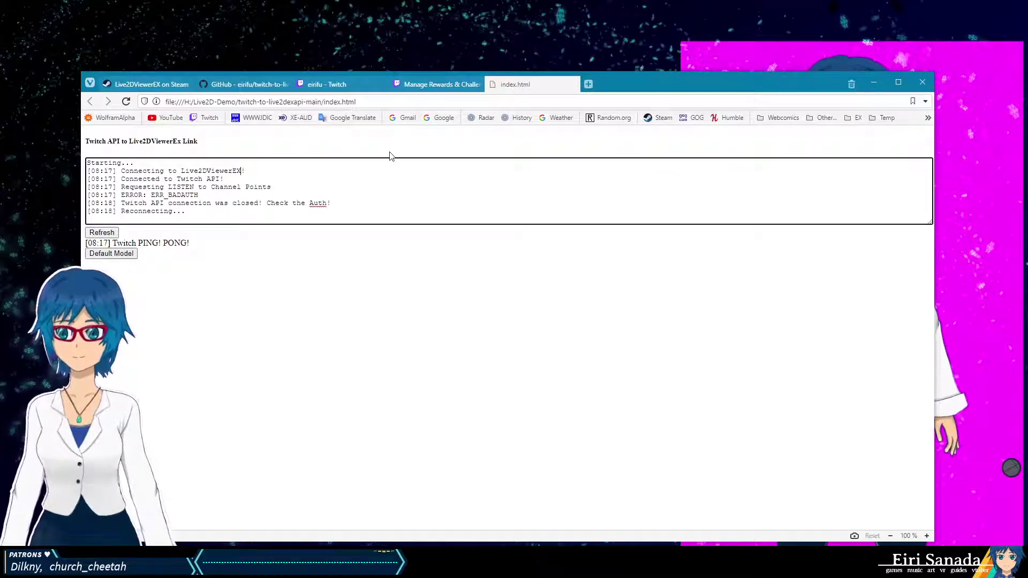
Step: Close the index.html page, open userdata.js in Notepad++ and put the folder window out of the way
middle_click(526, 90)
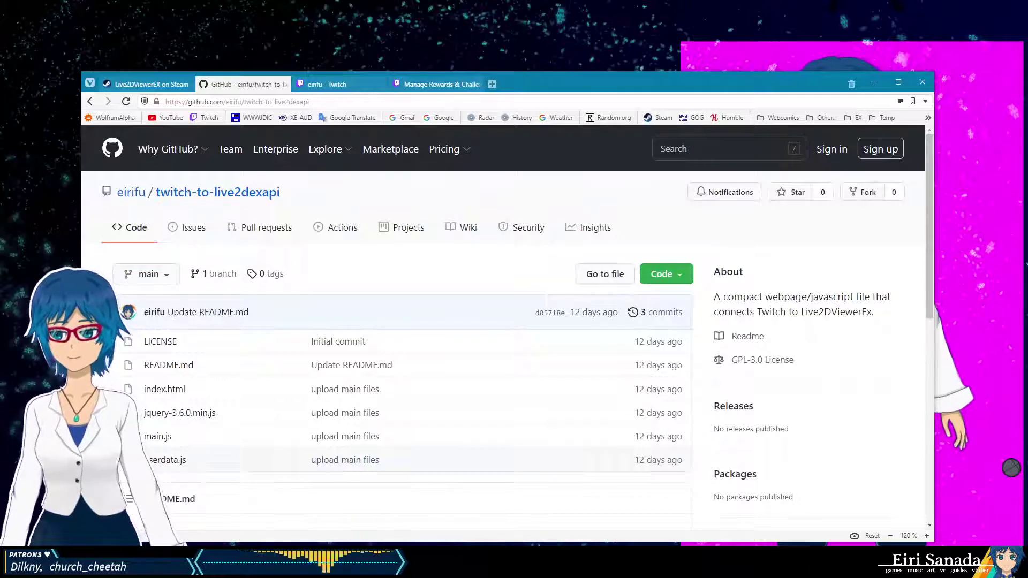
key("alt+Tab")
double_click(230, 321)
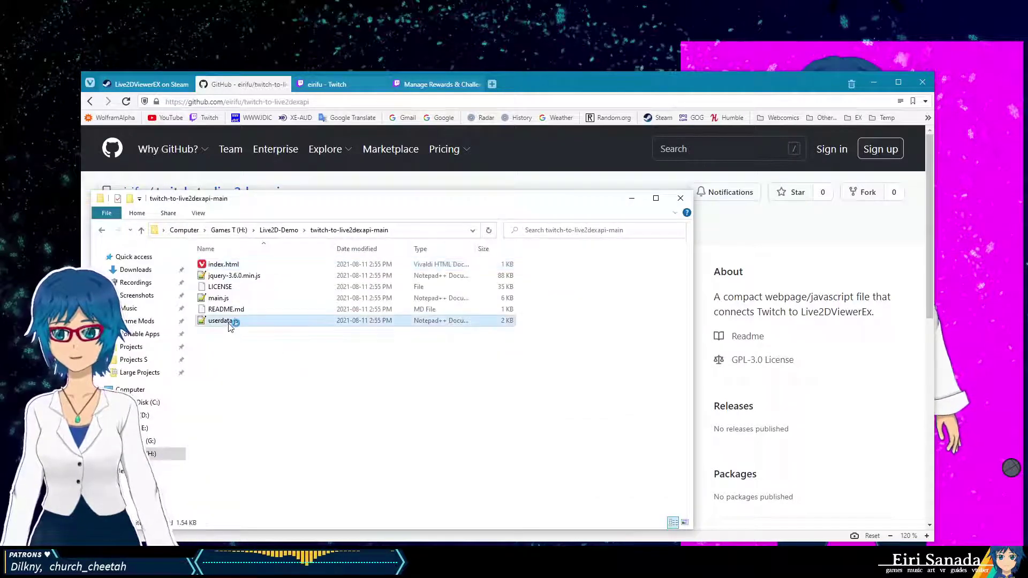
left_click(460, 205)
left_click(632, 198)
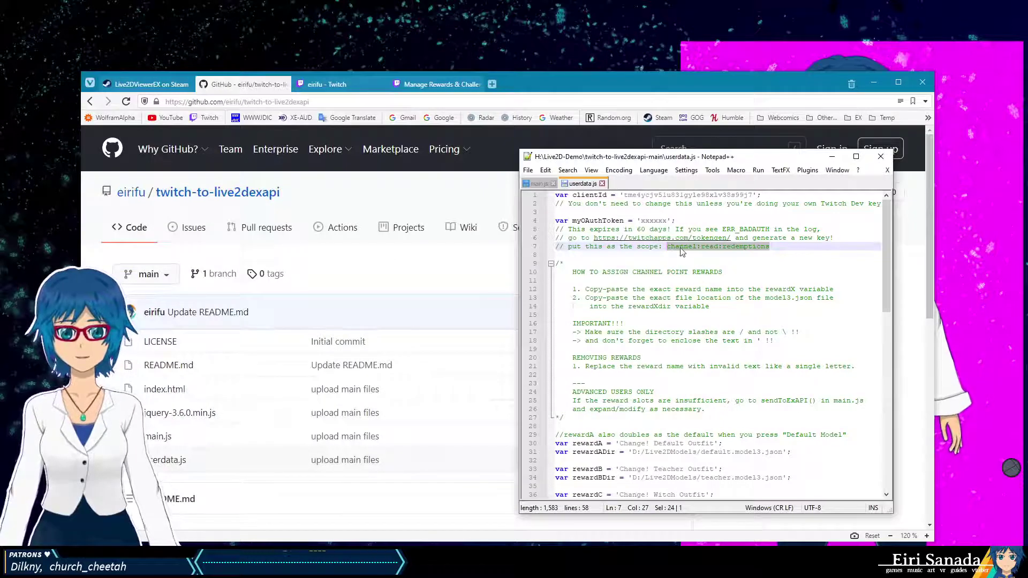
Step: Look through the reward assignments in userdata.js and select the placeholder value of myOAuthToken
scroll(684, 278, "down", 6)
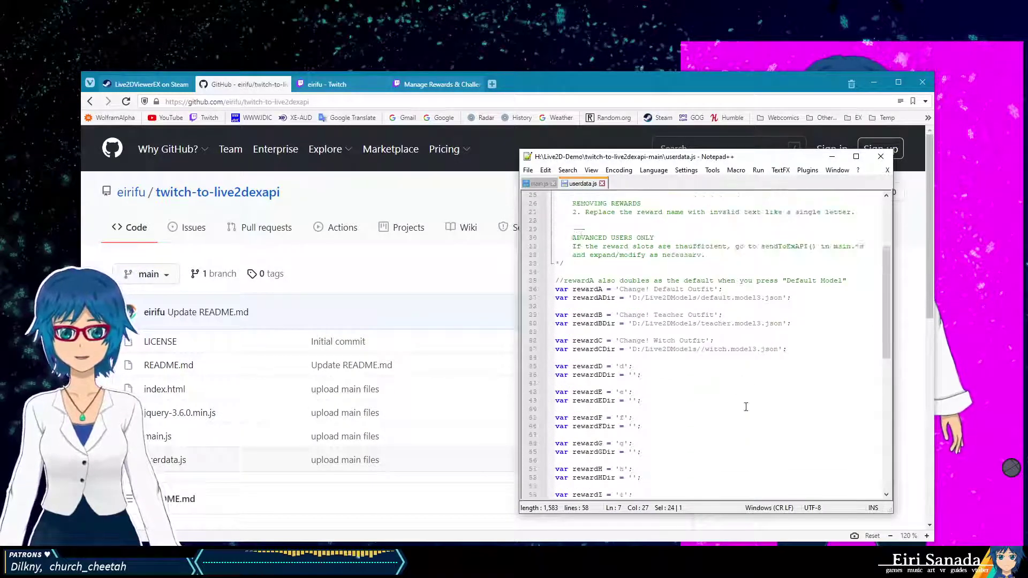
scroll(746, 405, "up", 6)
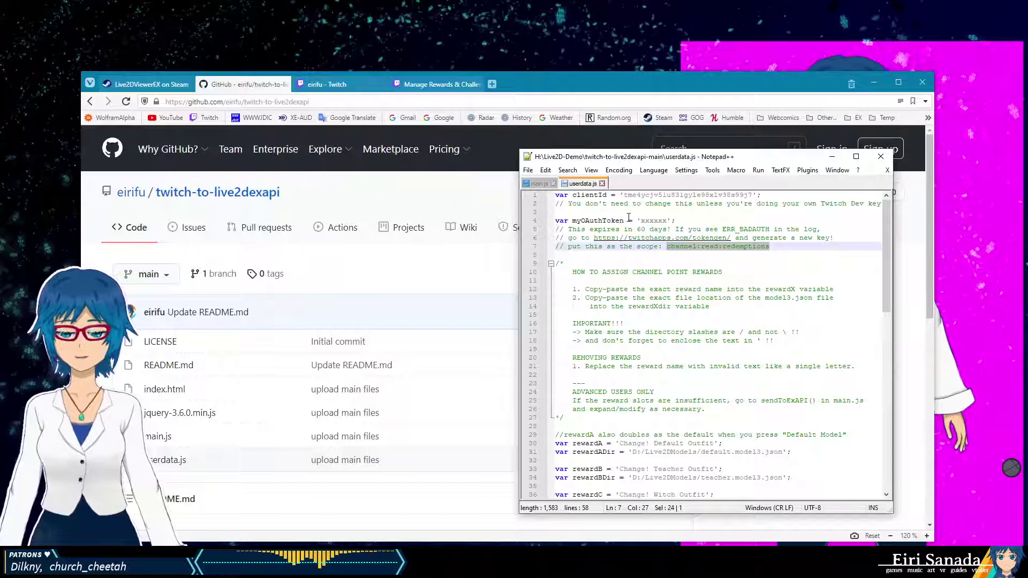
left_click_drag(669, 221, 638, 221)
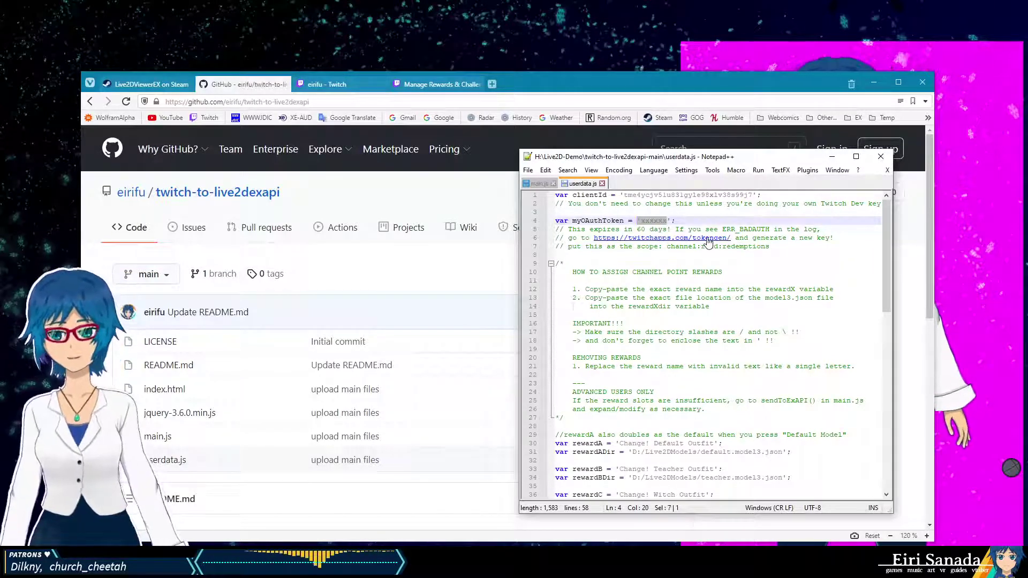
Step: Examine the channel point reward instructions and the rewardA name and model path in userdata.js
left_click(681, 220)
scroll(732, 321, "down", 2)
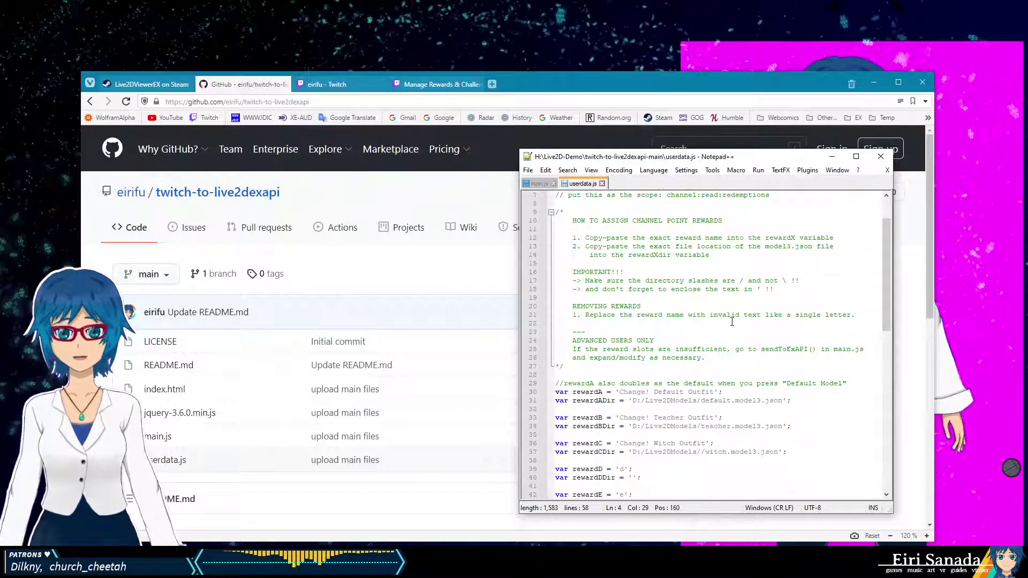
scroll(726, 383, "down", 1)
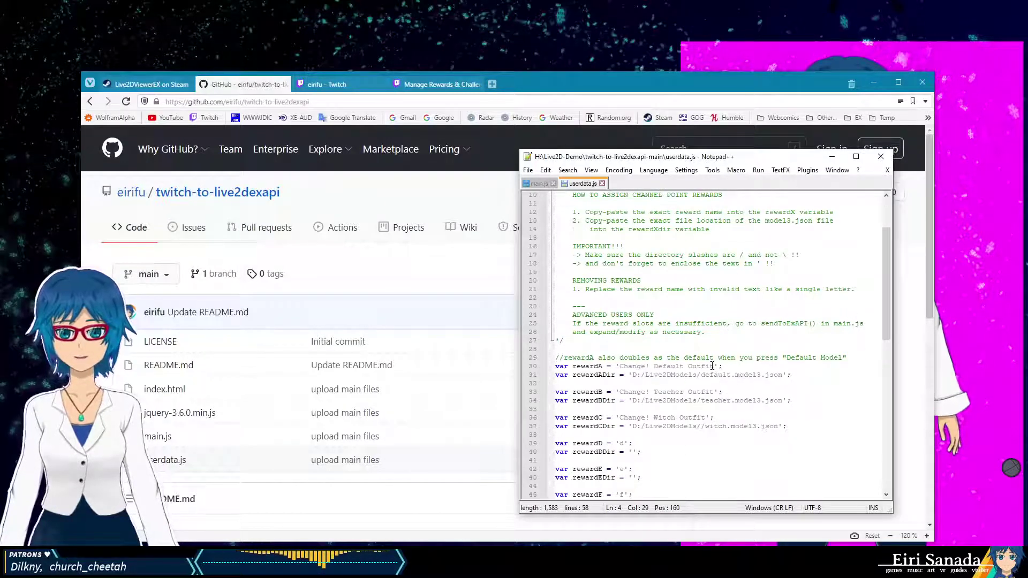
left_click(713, 366)
left_click(784, 379)
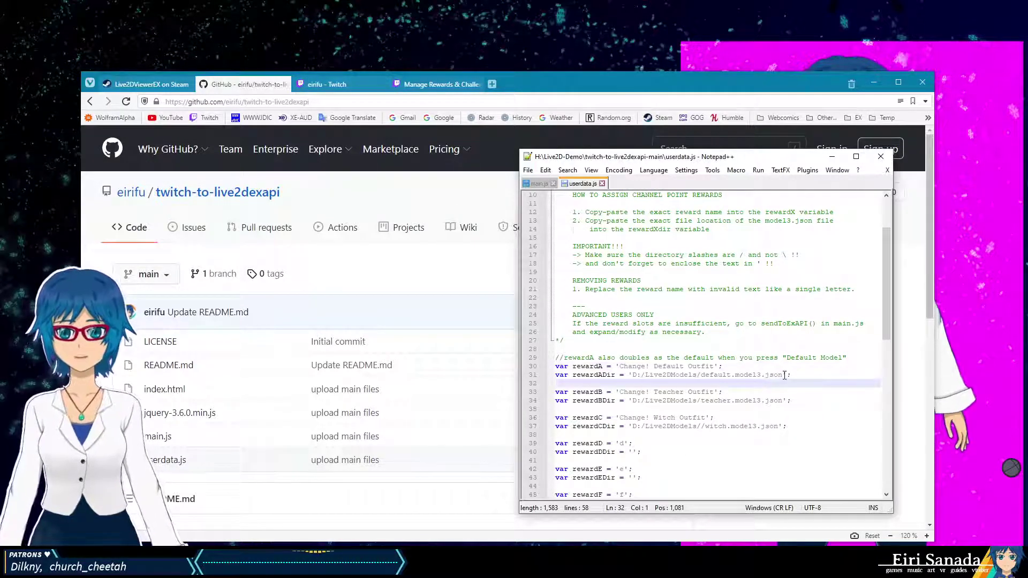
left_click_drag(783, 375, 633, 379)
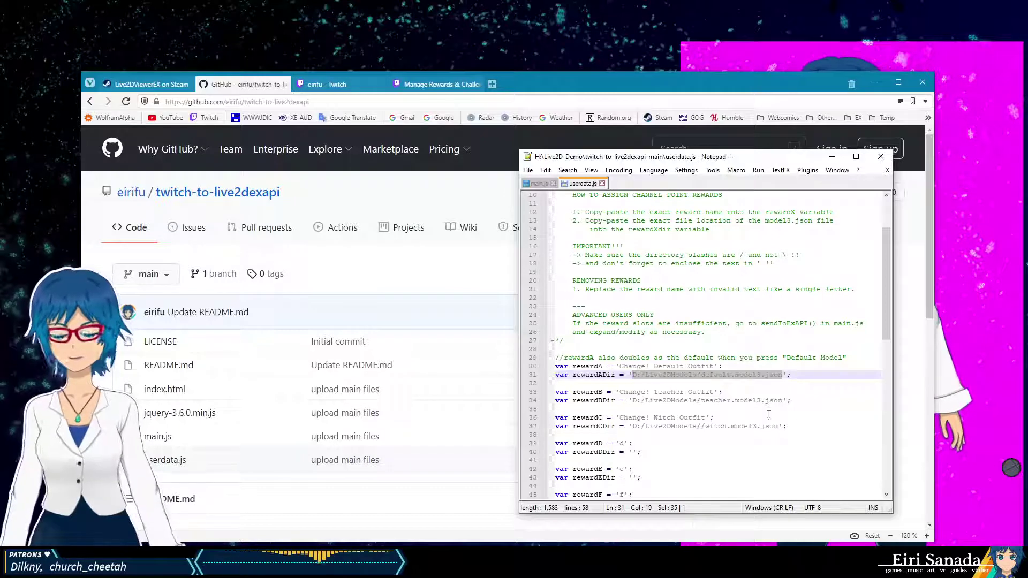
scroll(745, 397, "up", 3)
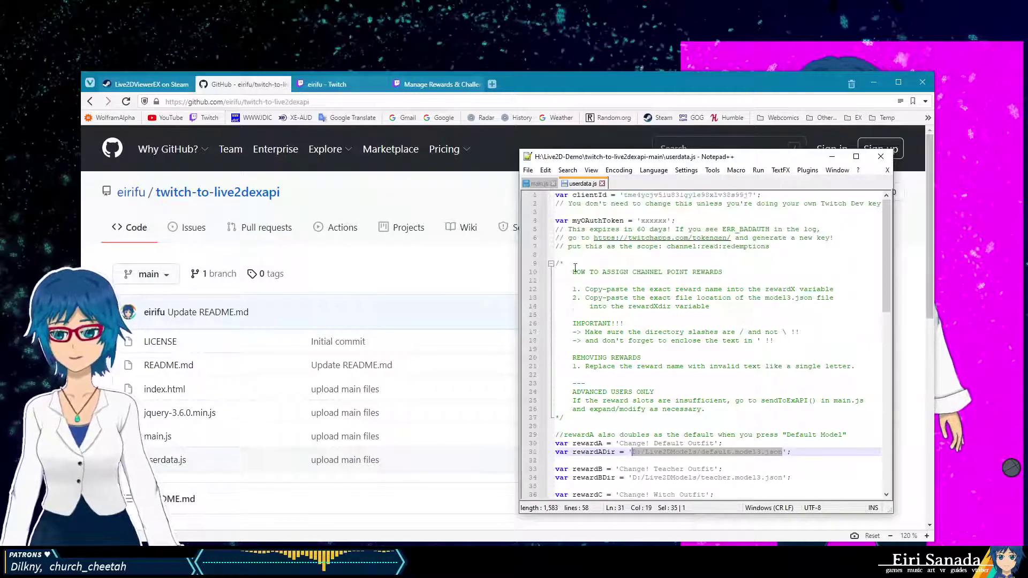
left_click_drag(575, 267, 771, 427)
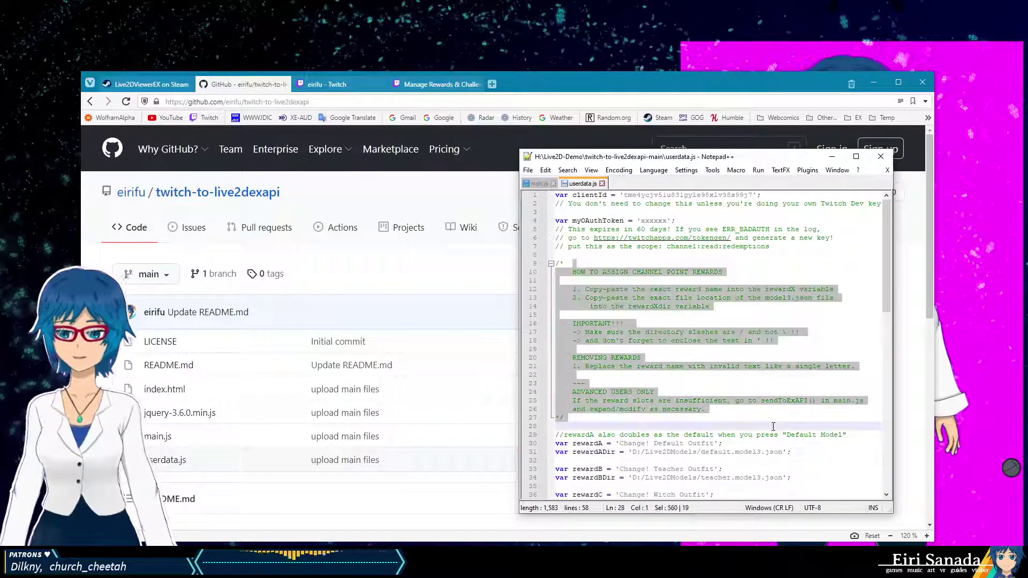
left_click(745, 386)
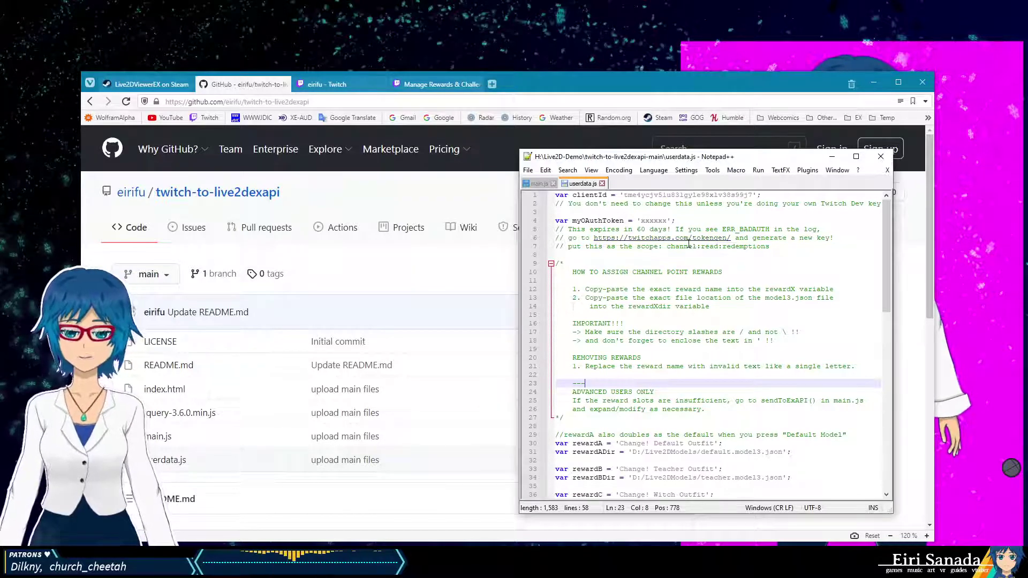
Step: Open the Twitch OAuth token generator page linked in userdata.js and go to its Client ID field
left_click(651, 241)
double_click(651, 242)
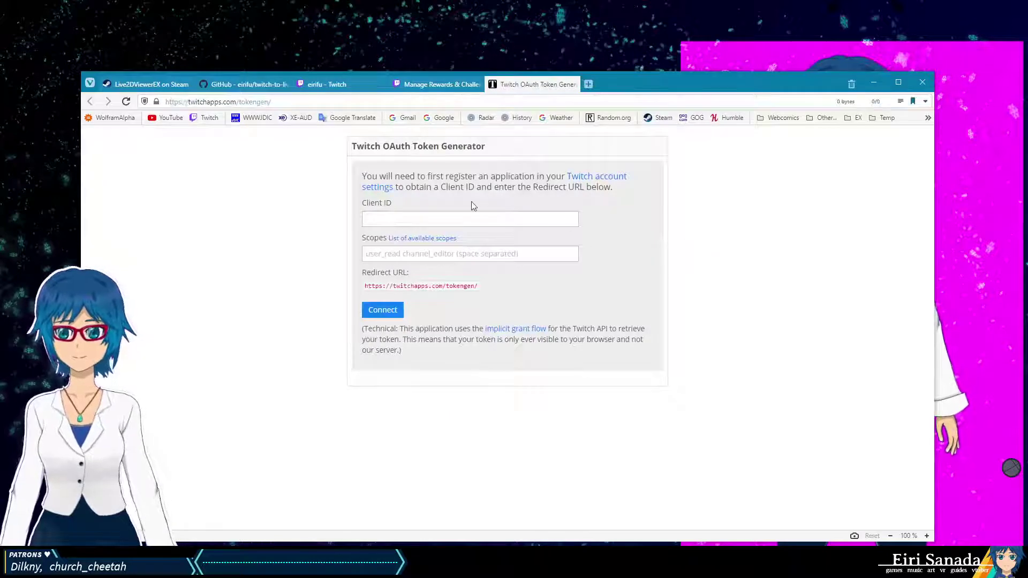
left_click(403, 218)
left_click(405, 258)
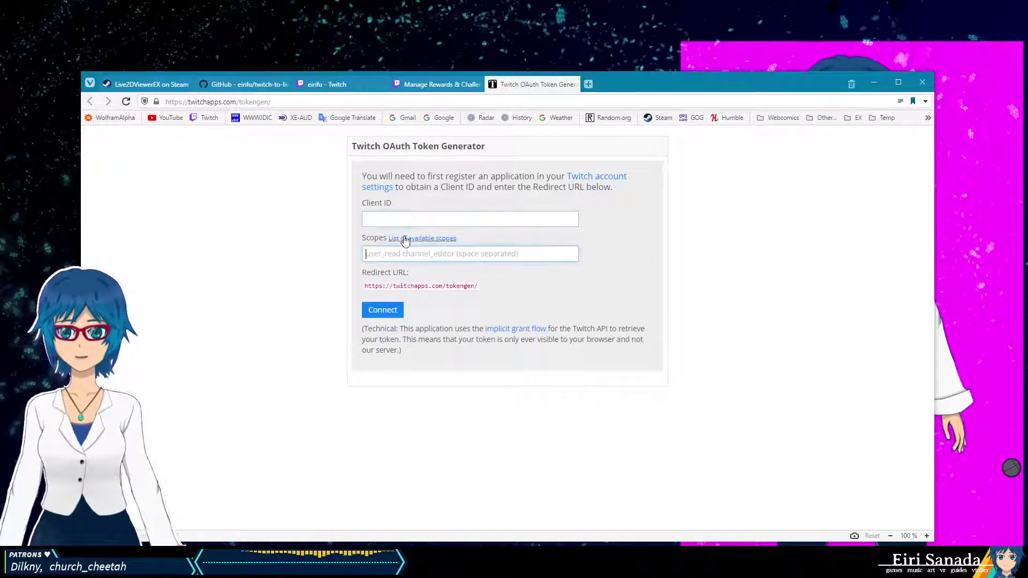
left_click(407, 222)
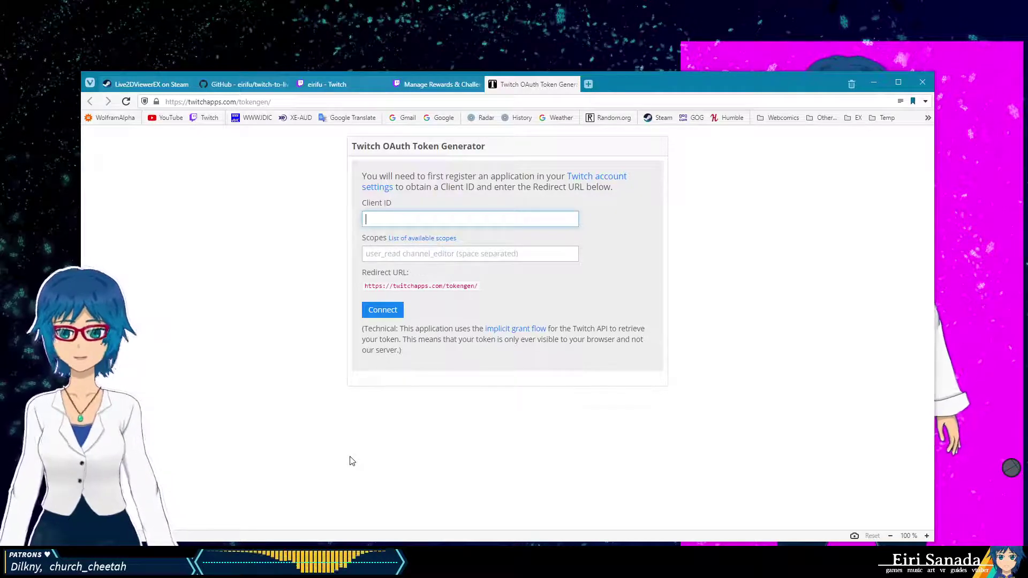
Step: Review the clientId entry in userdata.js and the userdata.js setup instructions in the GitHub README, and return to the token generator
key("alt+Tab")
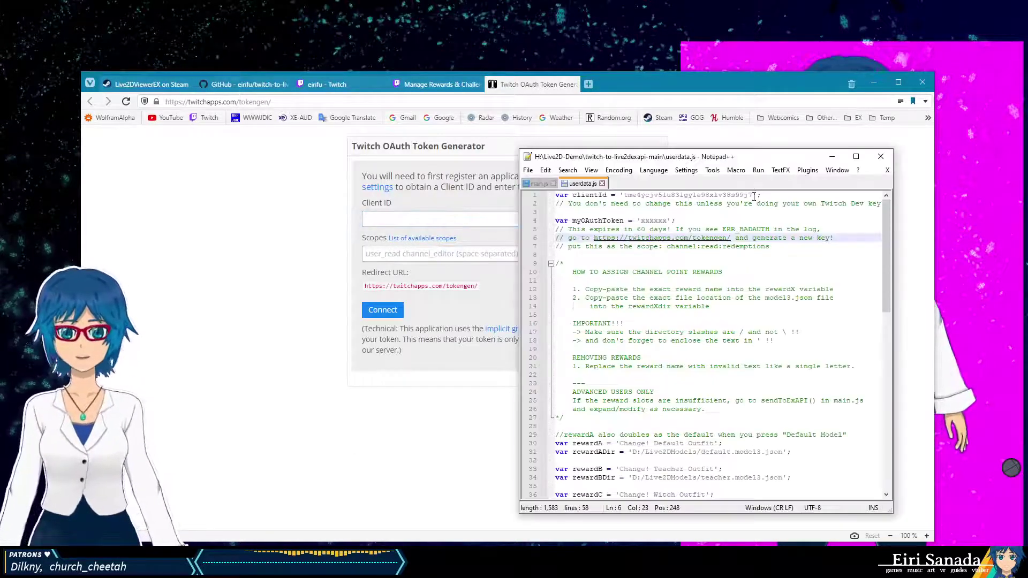
left_click_drag(761, 195, 625, 196)
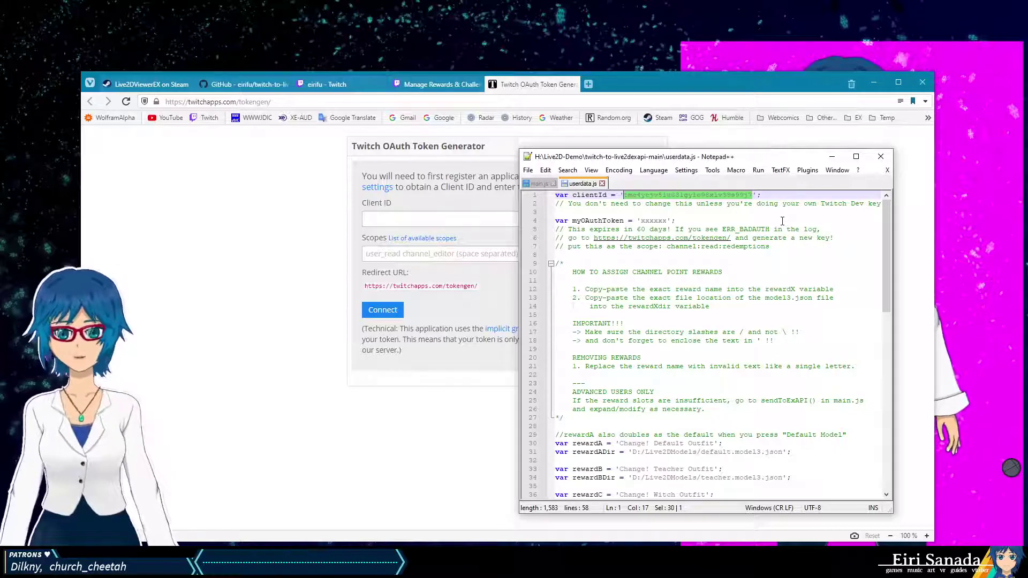
left_click(258, 243)
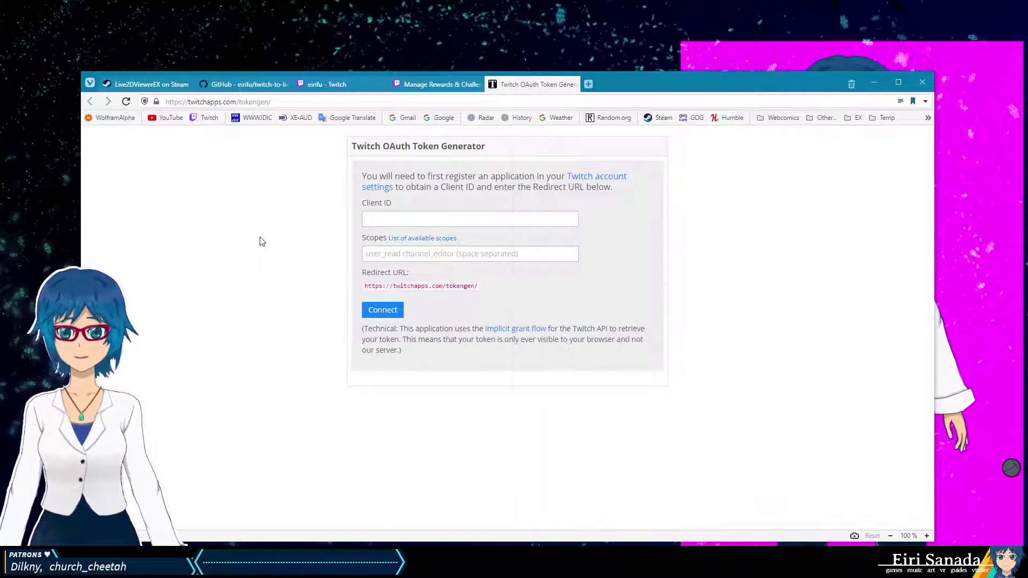
left_click(263, 84)
scroll(349, 300, "down", 7)
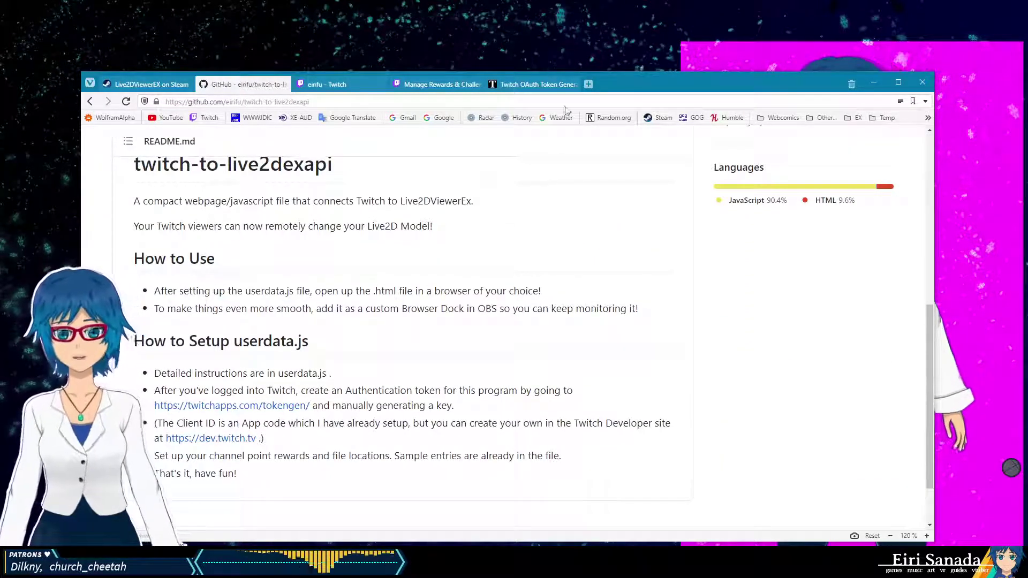
left_click(533, 85)
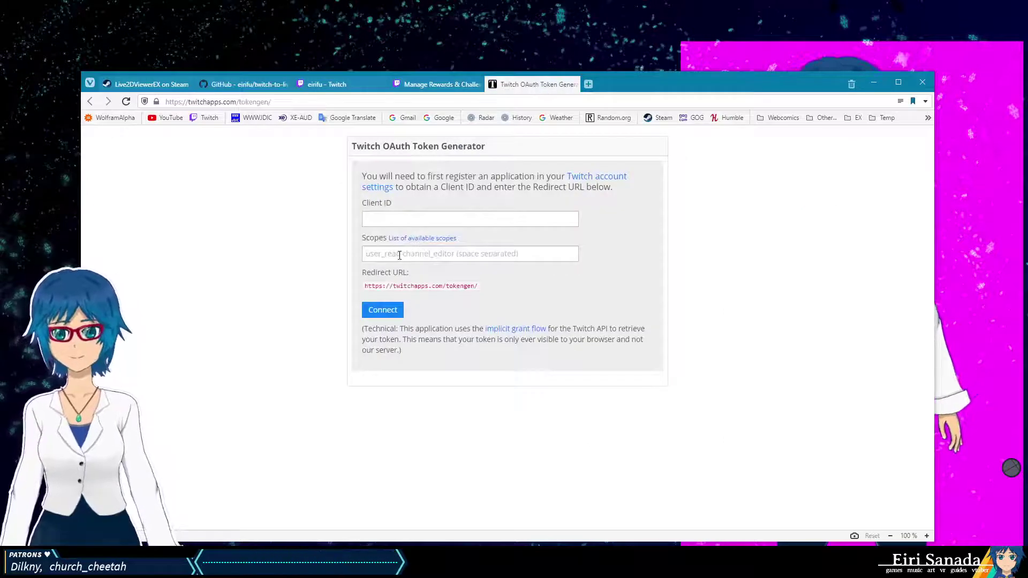
Step: Copy the clientId value from userdata.js into the token generator's Client ID field
key("alt+Tab")
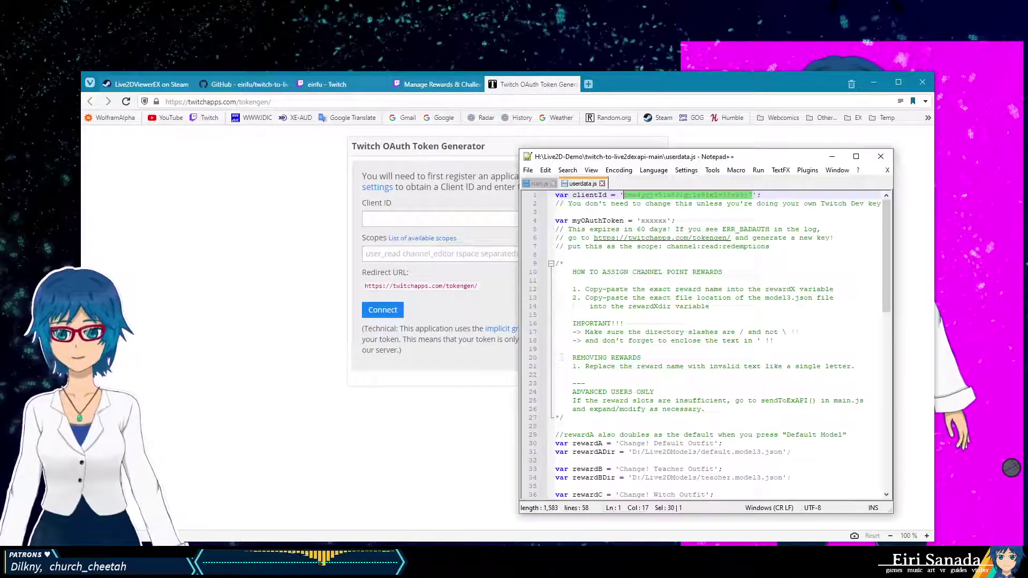
left_click_drag(752, 195, 625, 195)
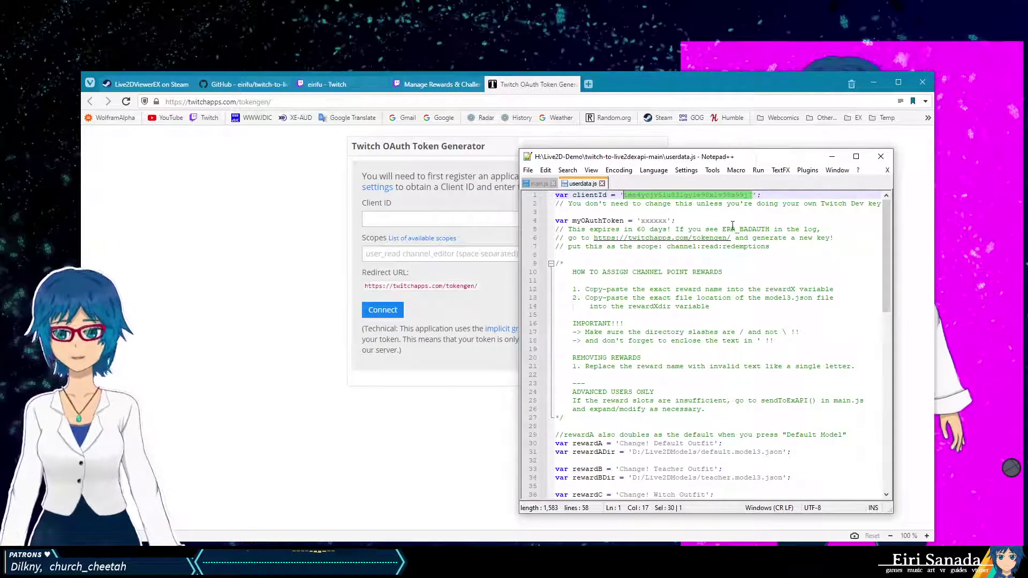
key("ctrl+c")
left_click(493, 217)
key("ctrl+v")
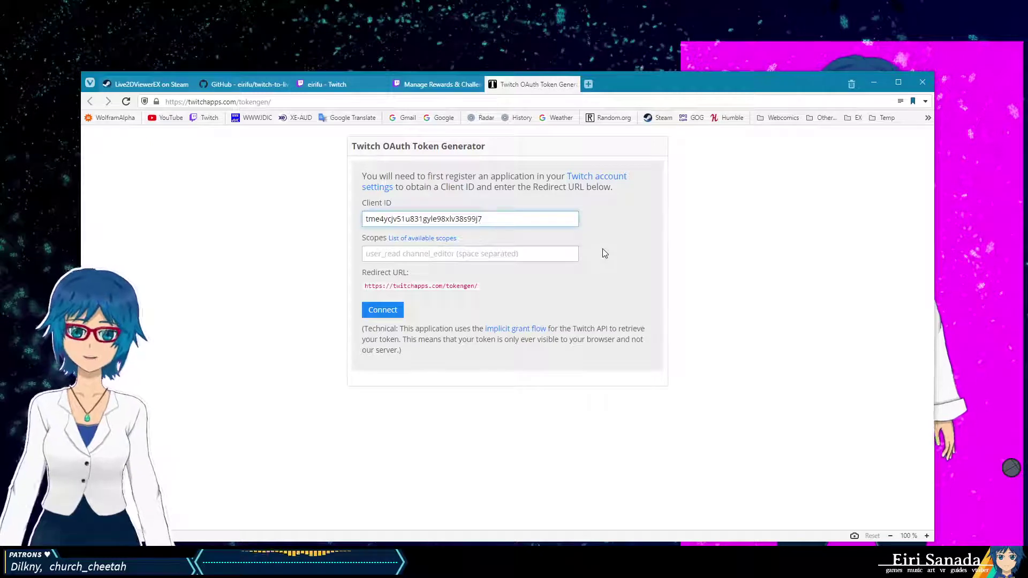
Step: Copy the scope channel:read:redemptions from userdata.js into the token generator's Scopes field and connect to generate the token
left_click(255, 86)
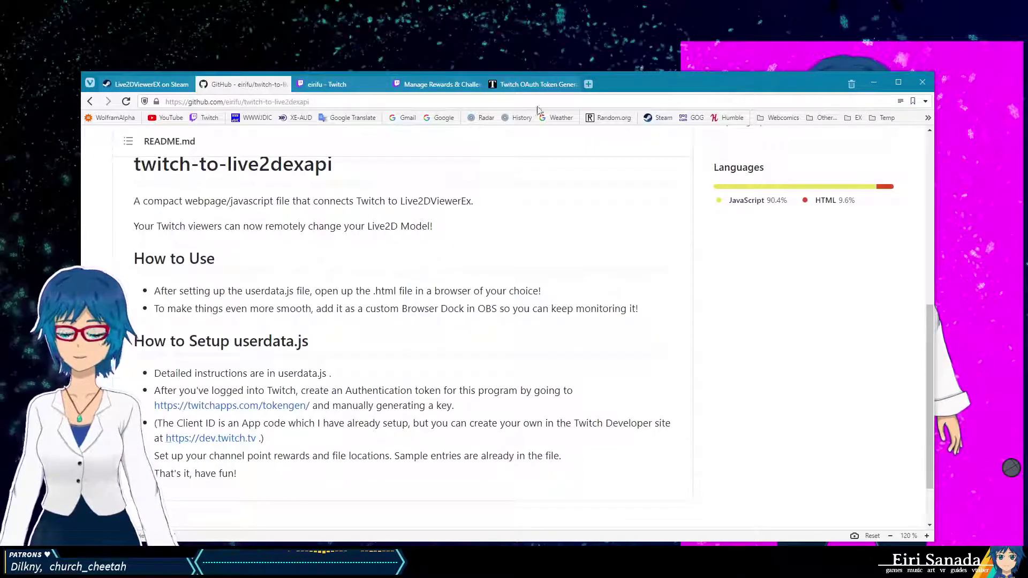
left_click(524, 84)
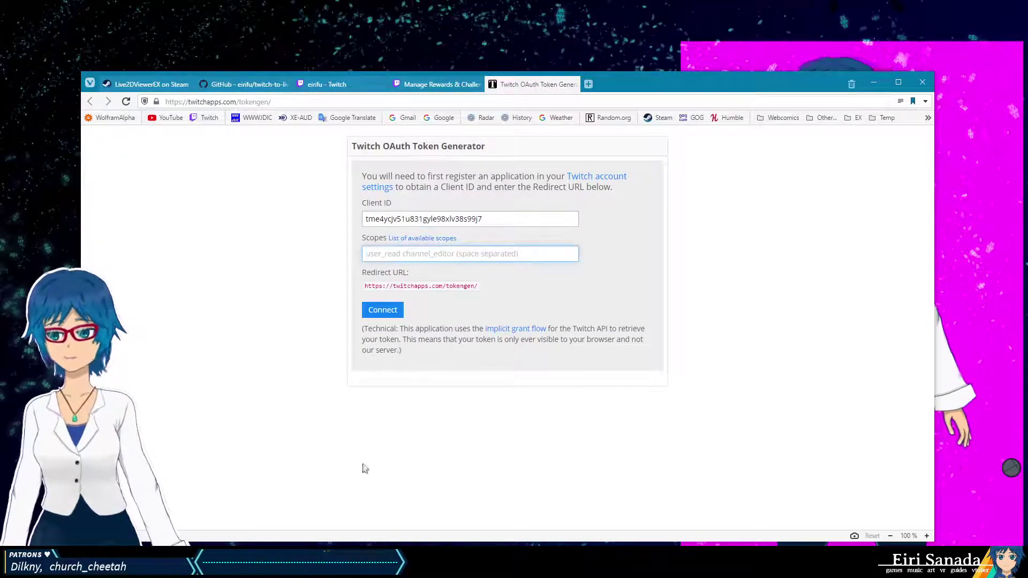
key("alt+Tab")
left_click_drag(770, 247, 667, 247)
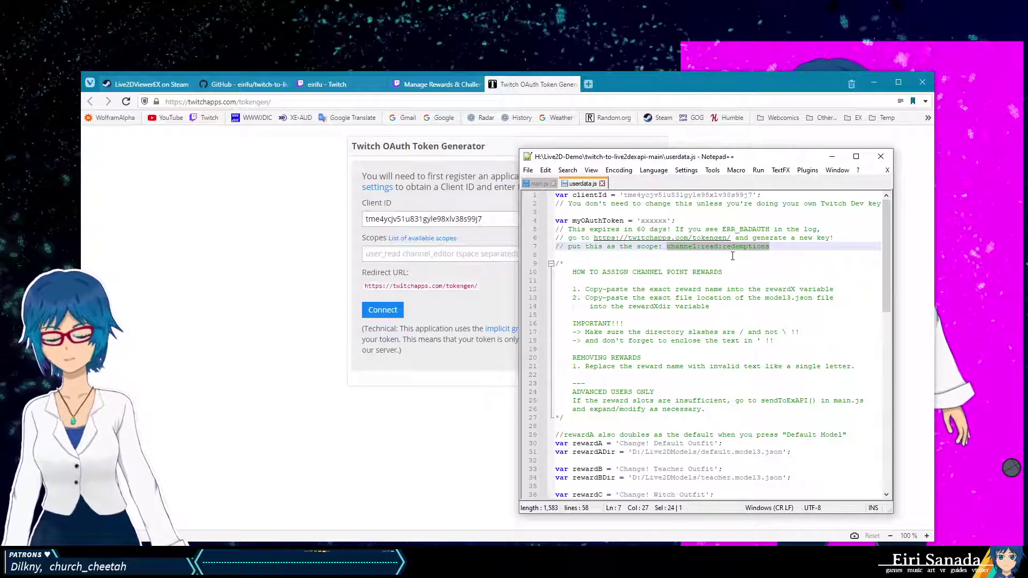
key("ctrl+c")
key("alt+Tab")
key("ctrl+v")
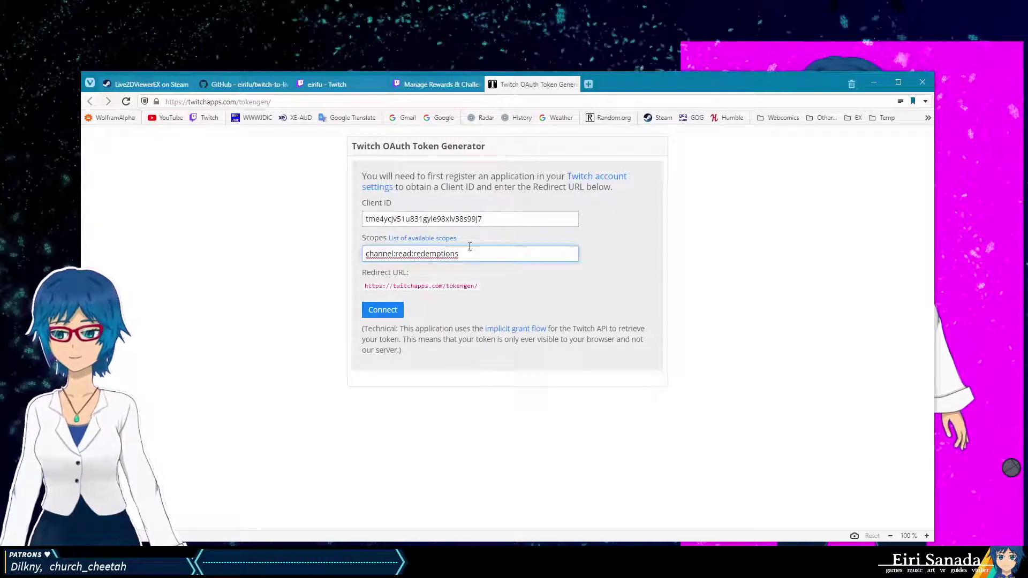
left_click(374, 315)
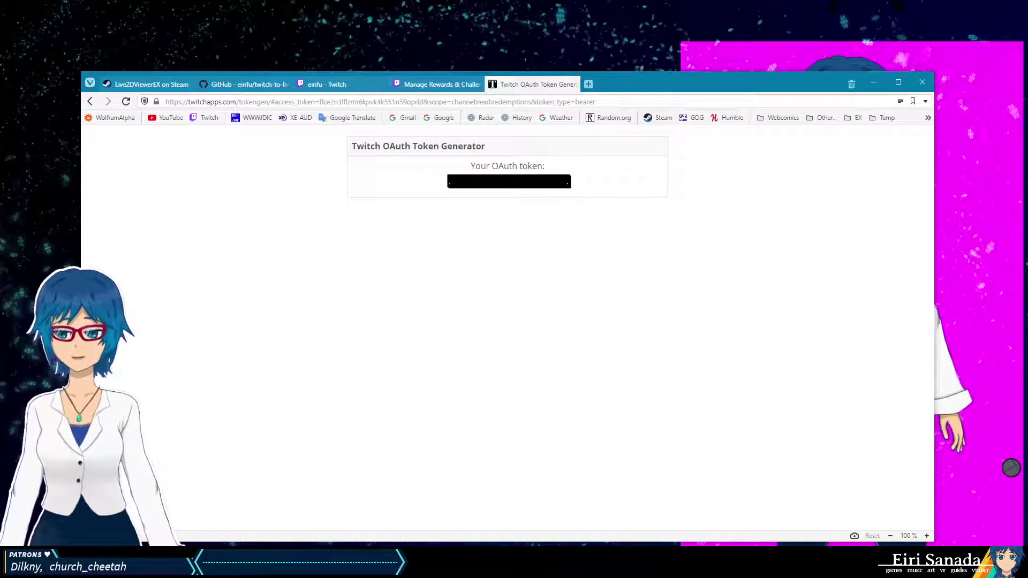
Step: Replace the myOAuthToken placeholder in userdata.js with the generated OAuth token and close the token generator page
left_click(339, 538)
left_click(674, 222)
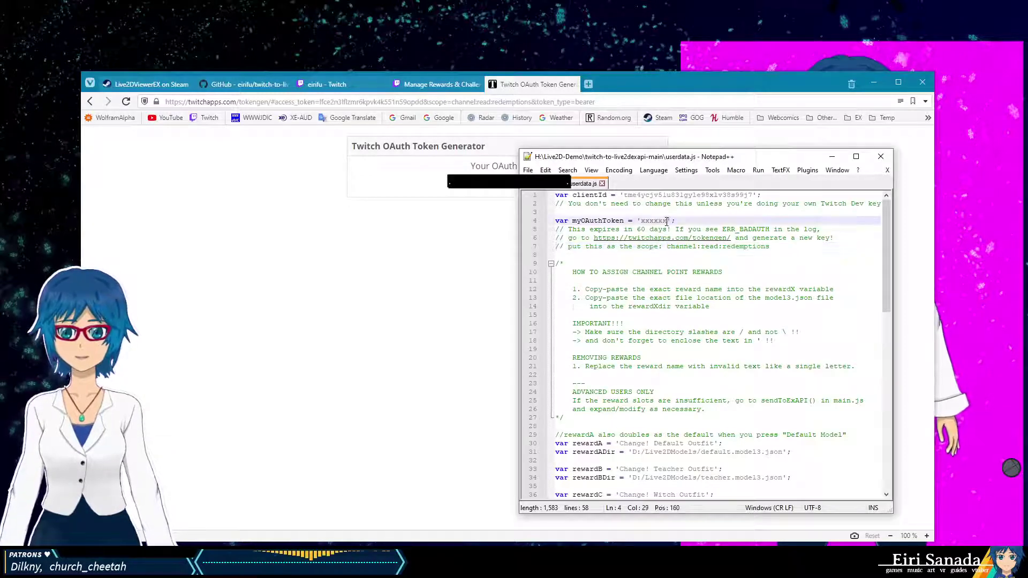
left_click_drag(668, 221, 644, 221)
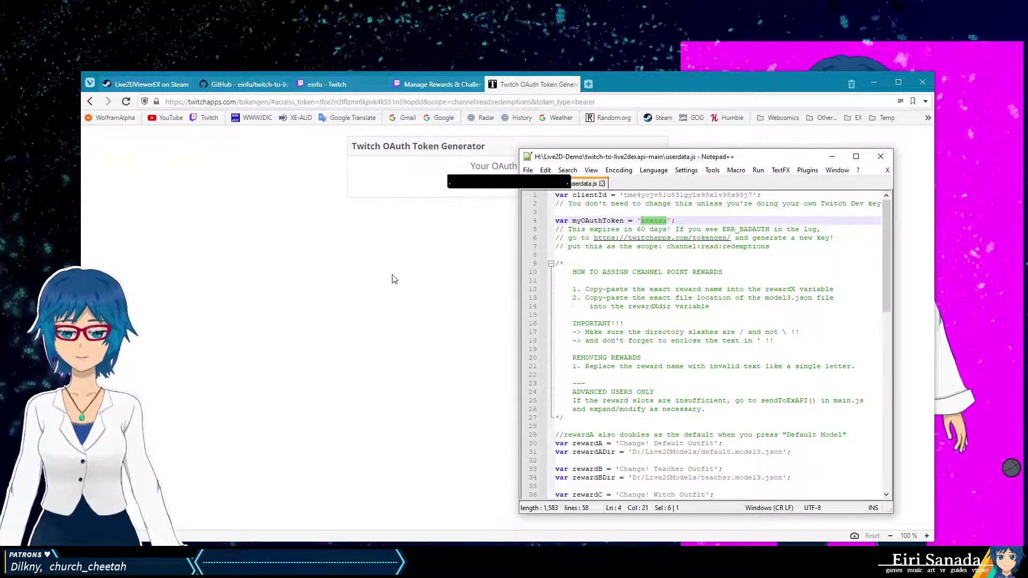
key("ctrl+v")
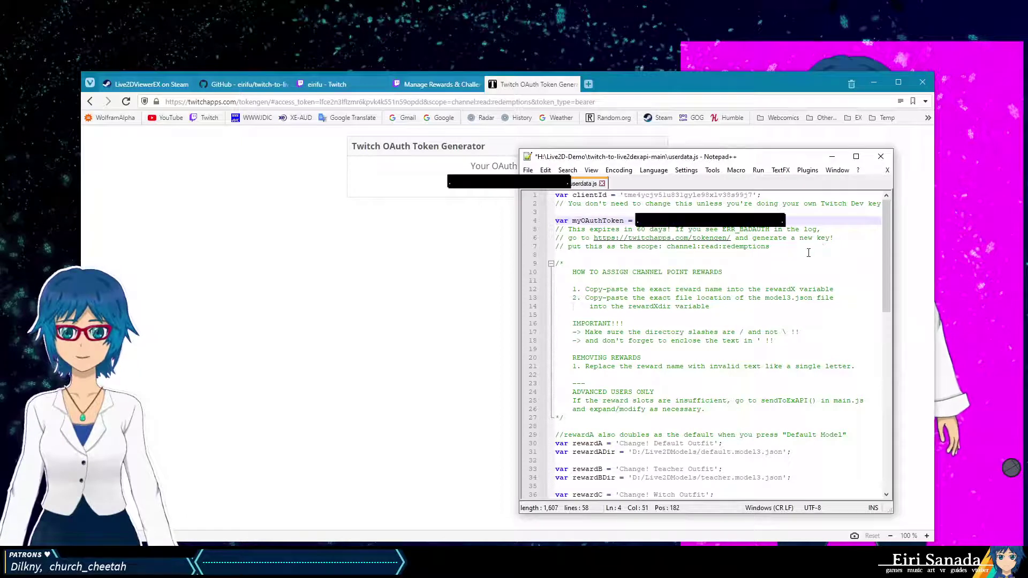
left_click(528, 84)
key("ctrl+w")
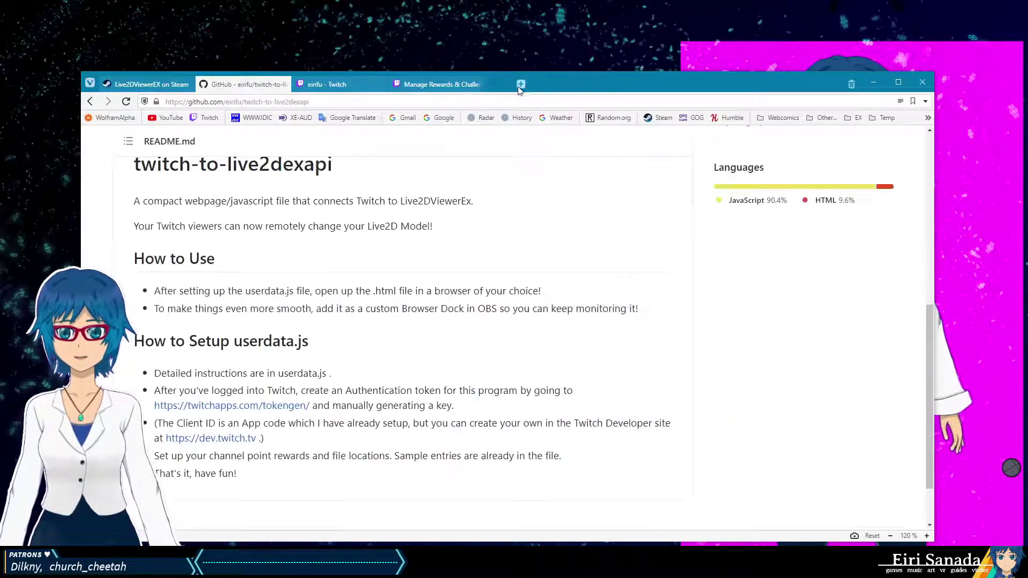
Step: Return to userdata.js and look through the reward assignments, highlighting the rewardADir line
key("alt+Tab")
scroll(740, 272, "down", 5)
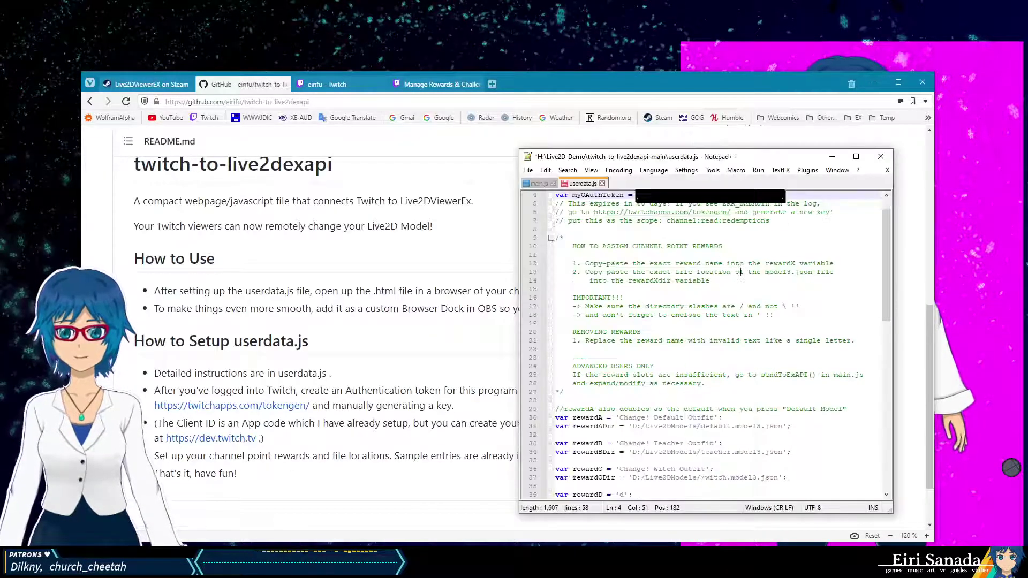
scroll(741, 272, "down", 3)
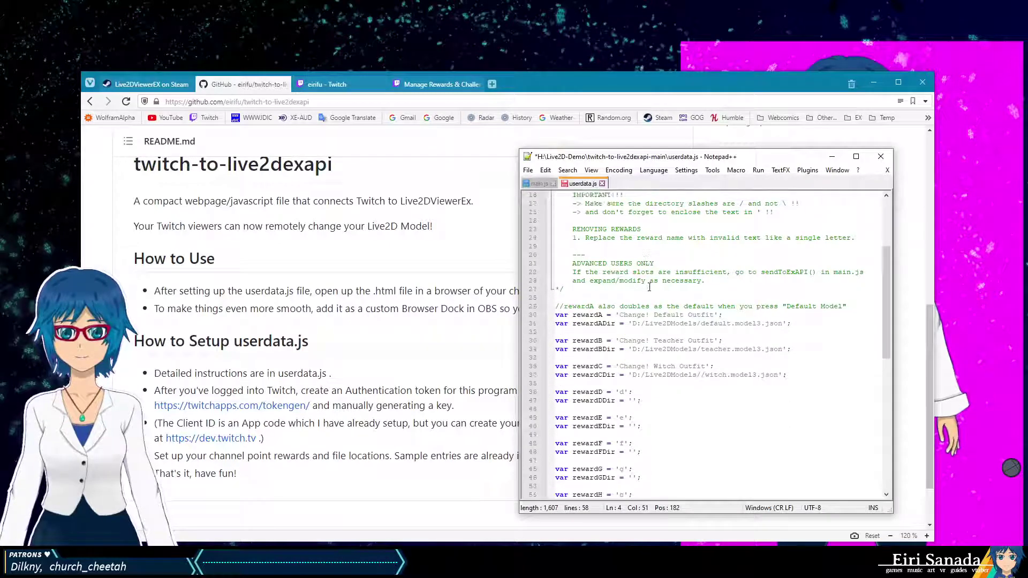
scroll(641, 281, "down", 1)
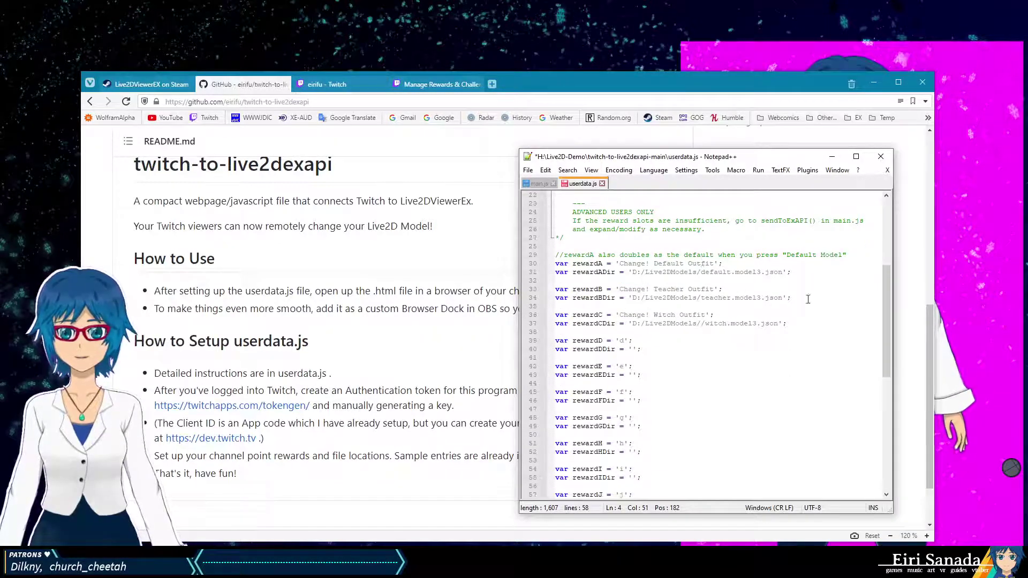
left_click_drag(759, 269, 758, 264)
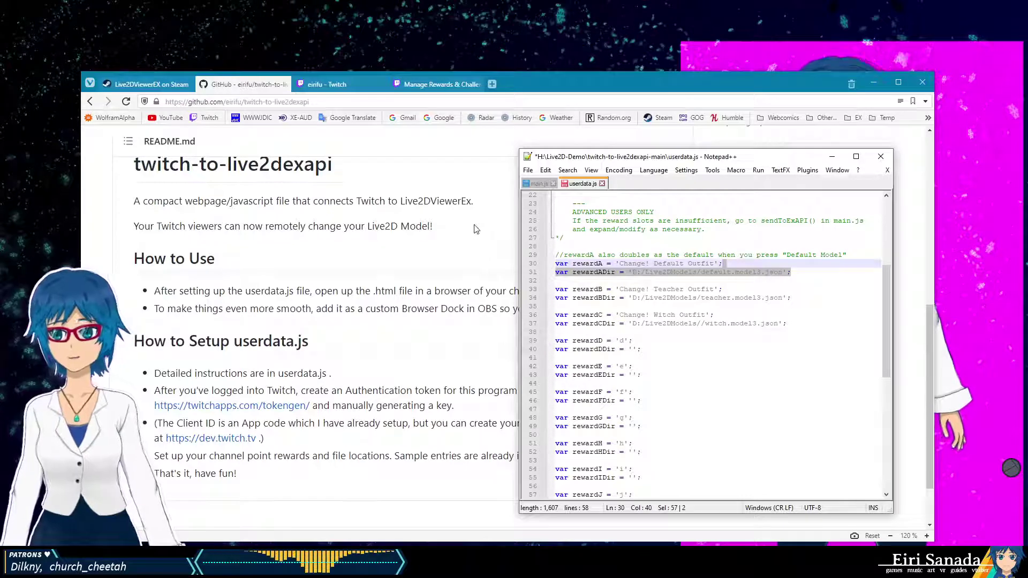
Step: Open the Change! Default Outfit reward for editing on Twitch's Channel Points page and highlight its reward name
left_click(434, 86)
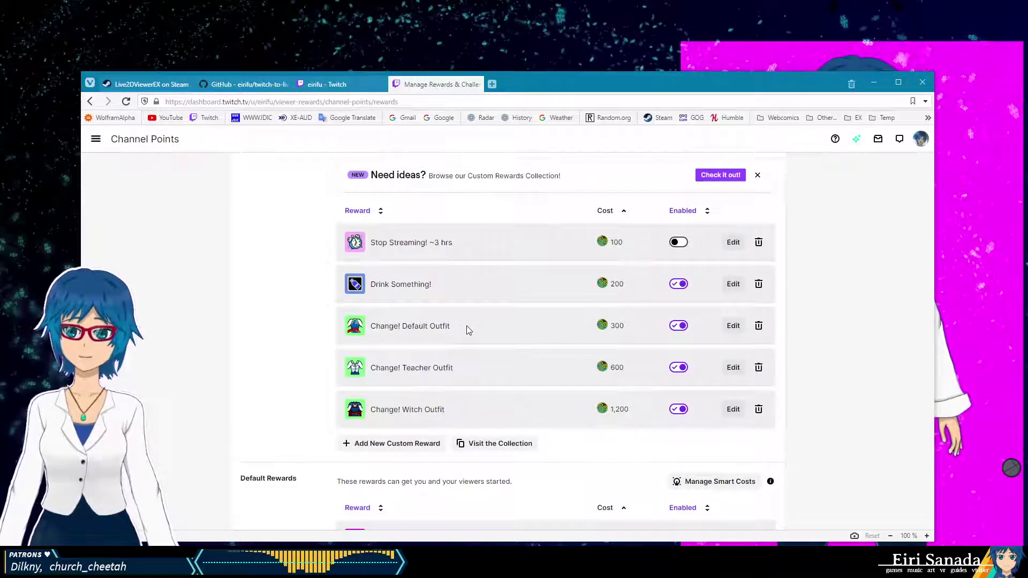
left_click(733, 328)
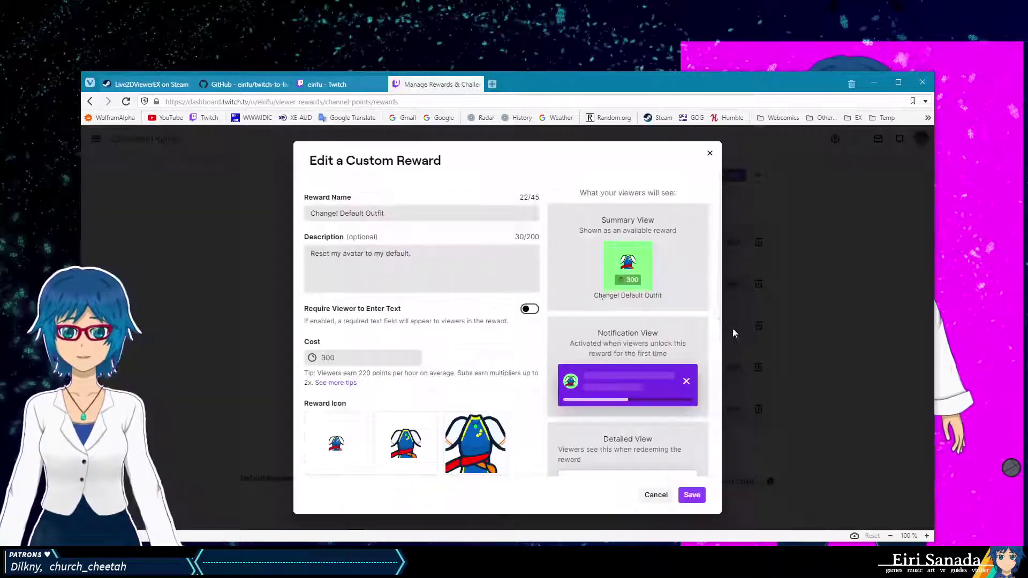
triple_click(370, 212)
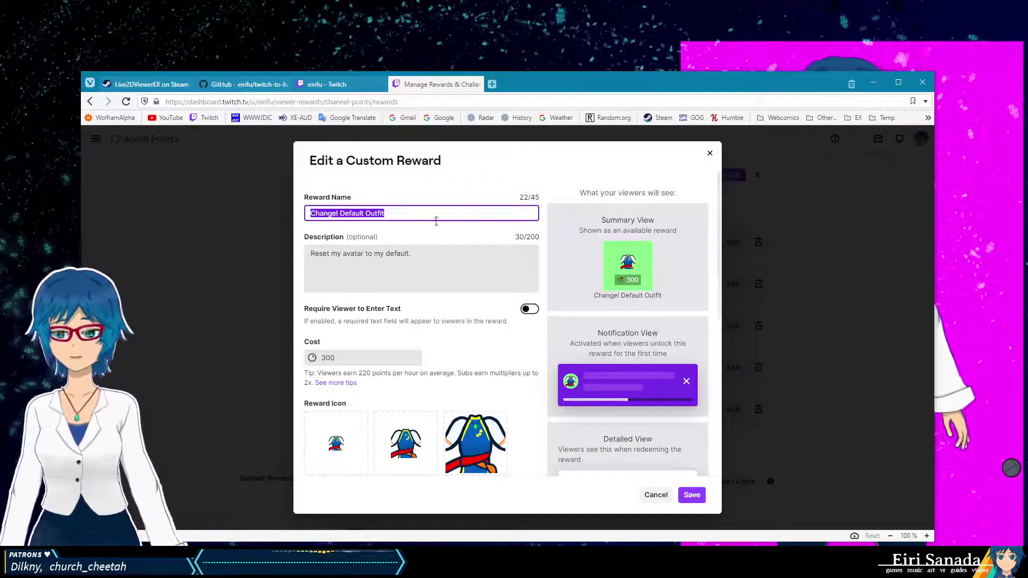
left_click_drag(426, 214, 276, 224)
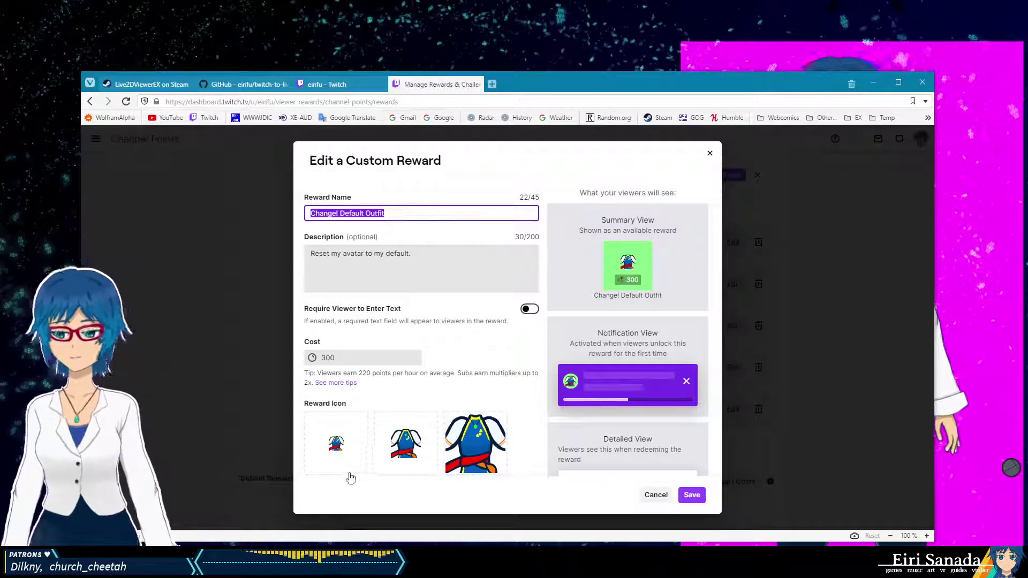
Step: Return to userdata.js and examine the names and model paths of rewardA, rewardB and rewardC and the spare slots through rewardJ
key("alt+Tab")
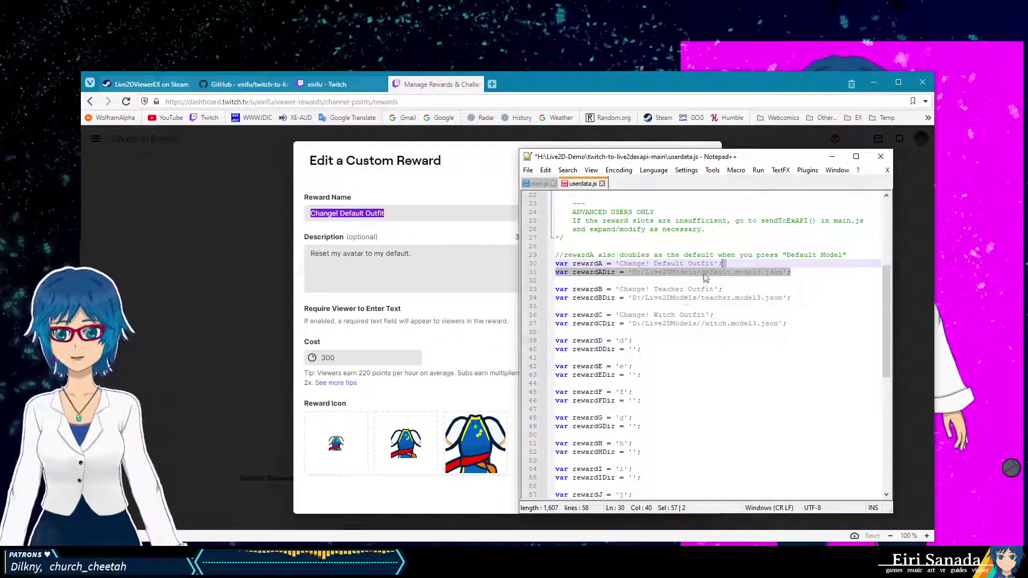
left_click_drag(716, 265, 622, 268)
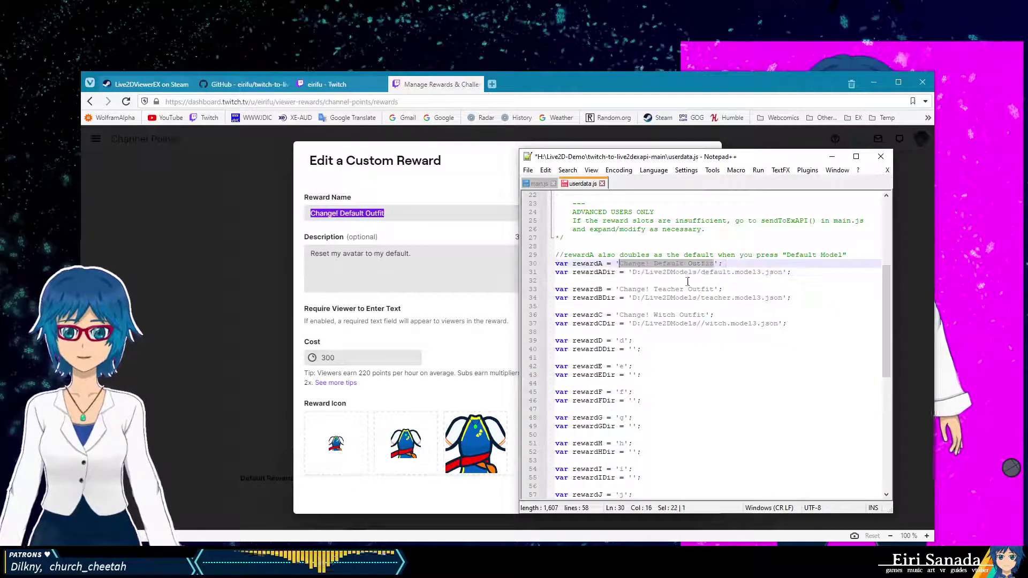
key("Right")
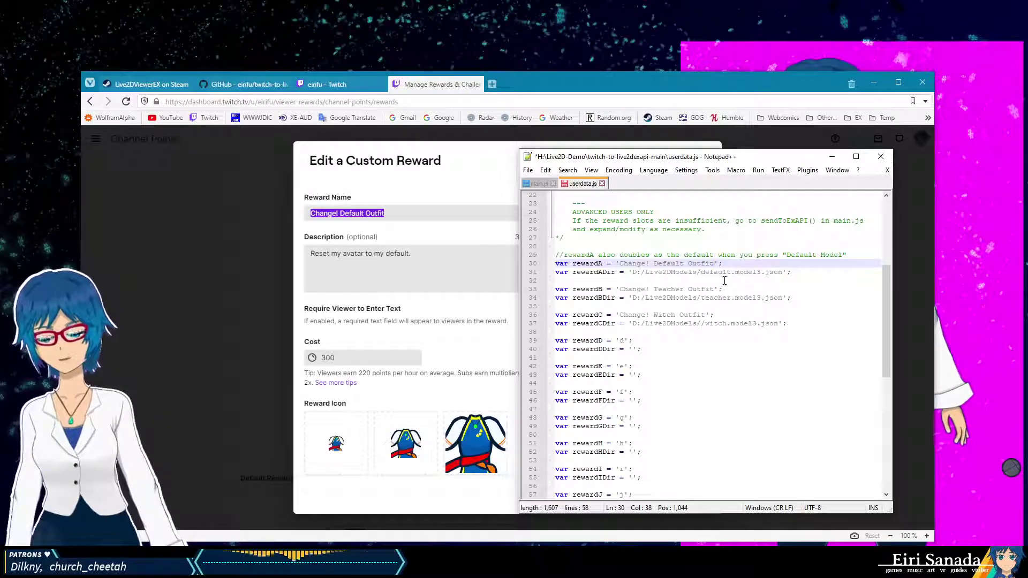
left_click(702, 315)
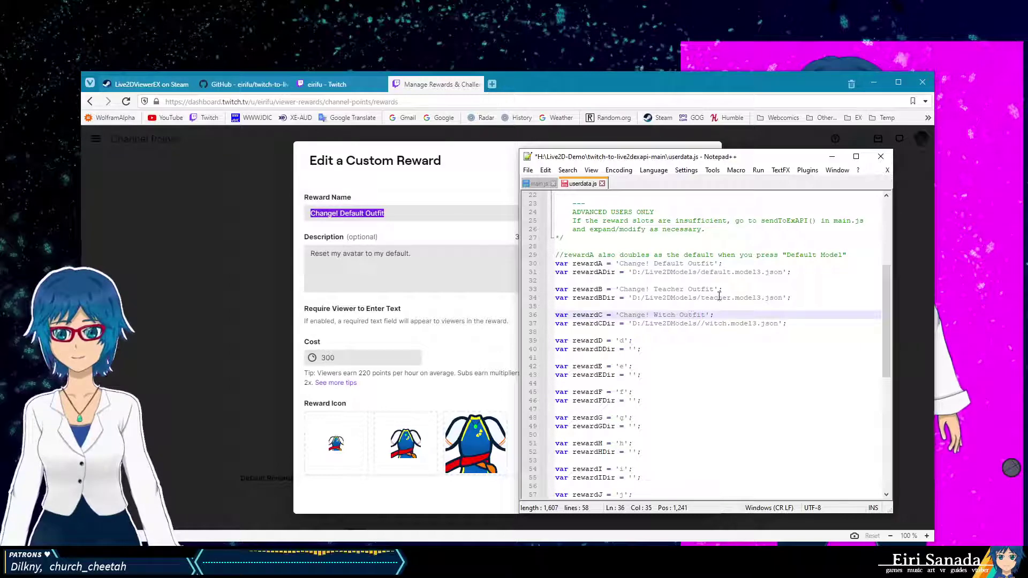
left_click_drag(713, 289, 615, 289)
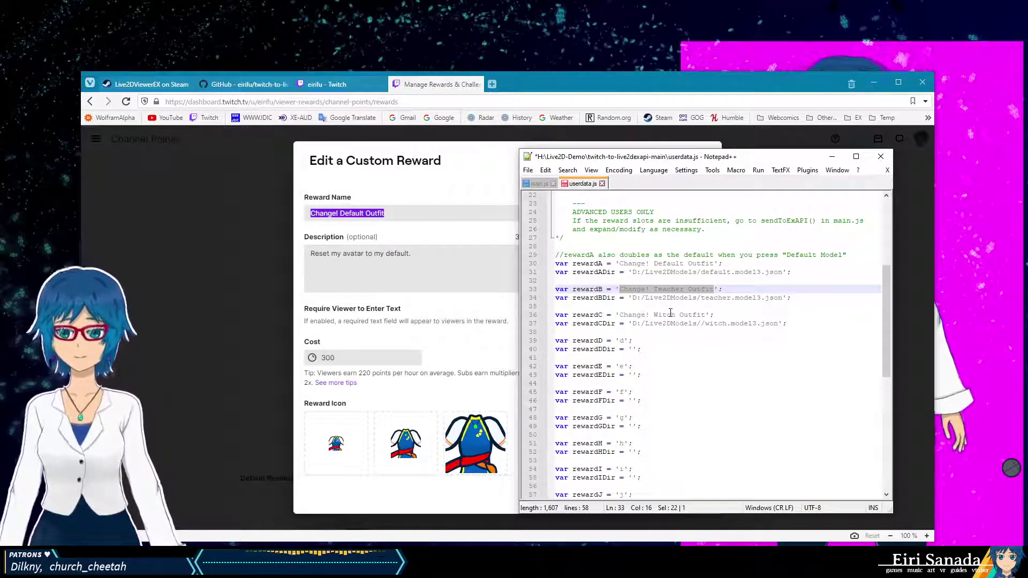
left_click(718, 271)
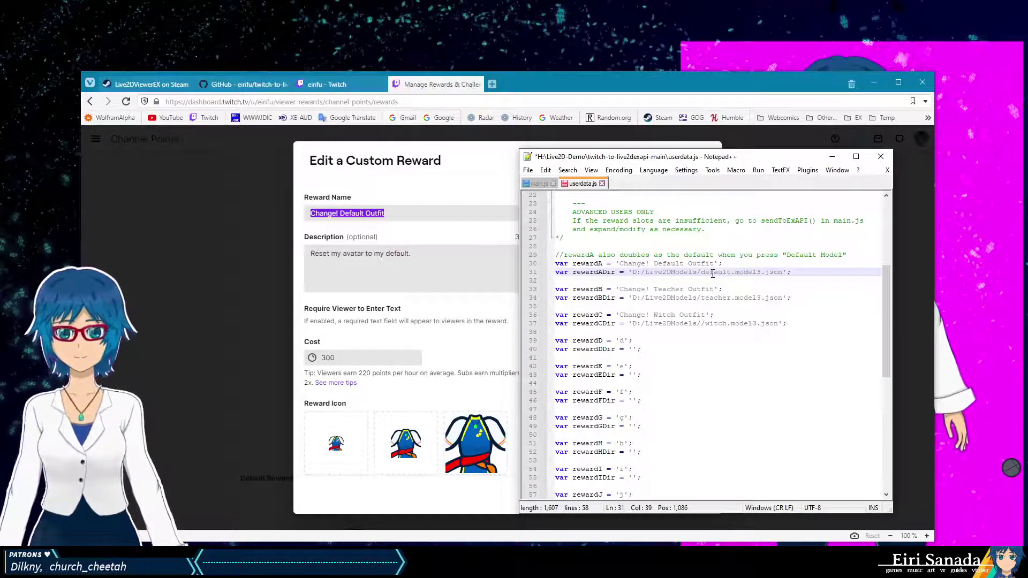
scroll(713, 274, "down", 2)
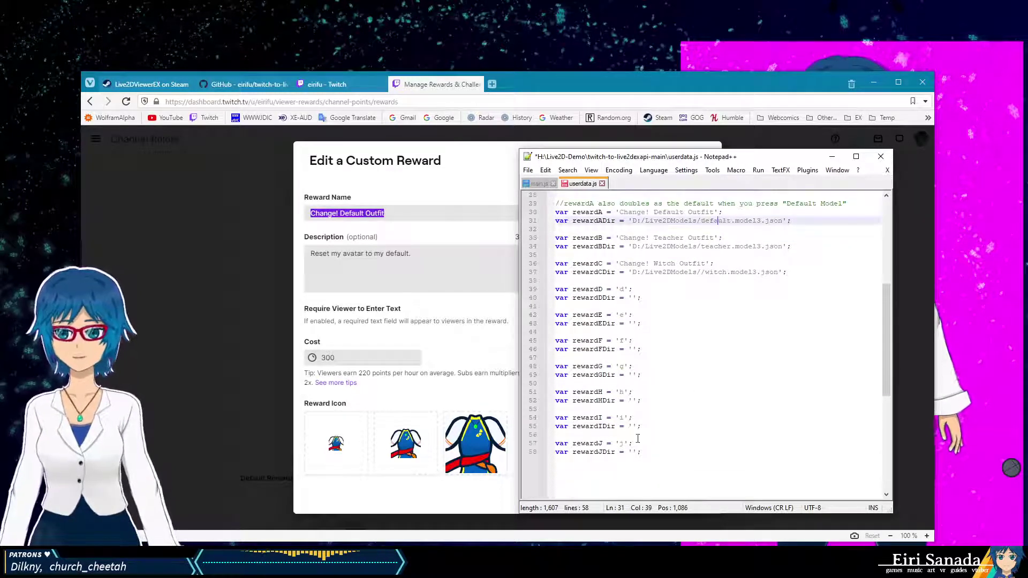
scroll(638, 439, "up", 2)
scroll(621, 289, "down", 2)
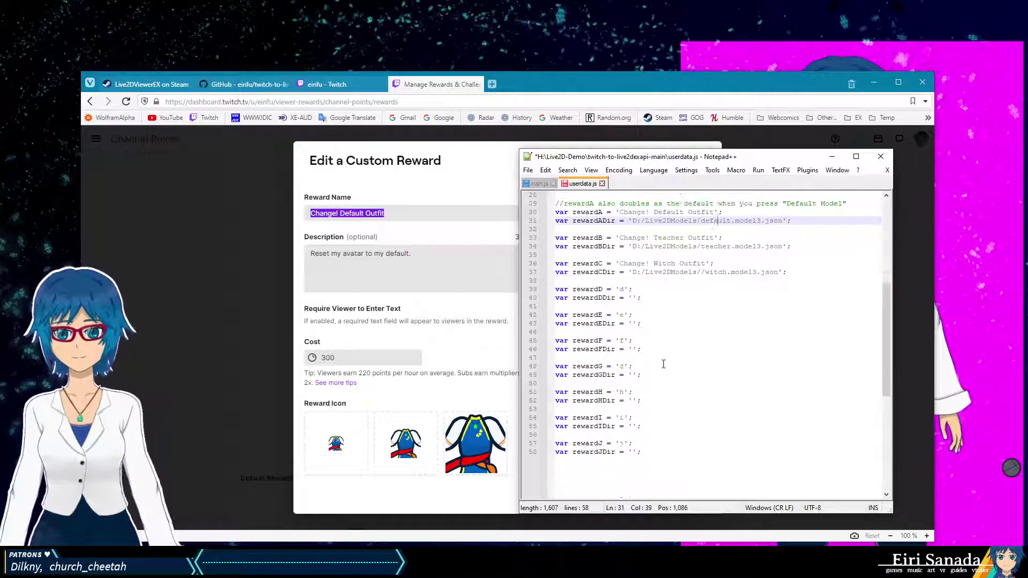
scroll(663, 360, "up", 2)
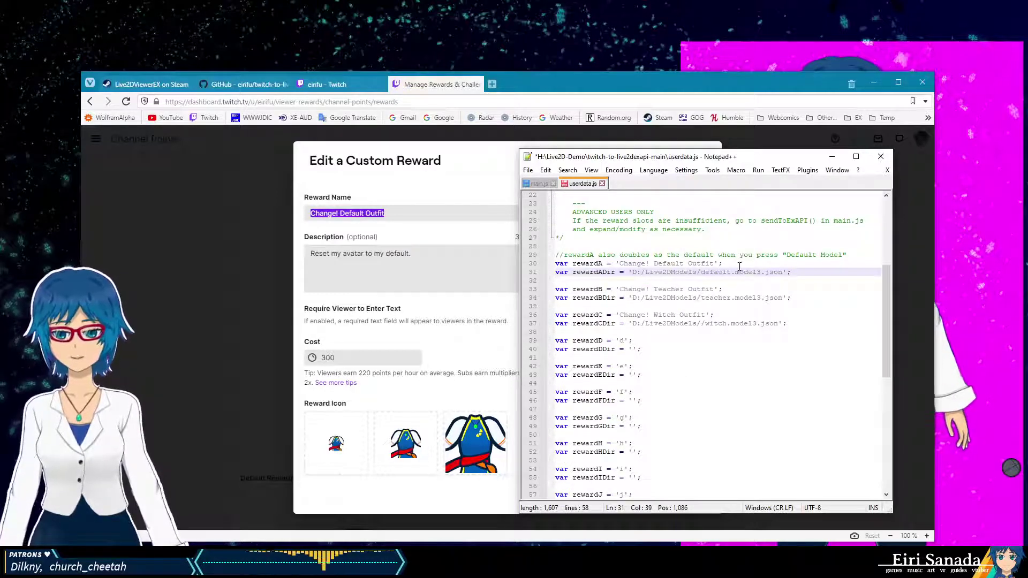
left_click_drag(740, 266, 650, 264)
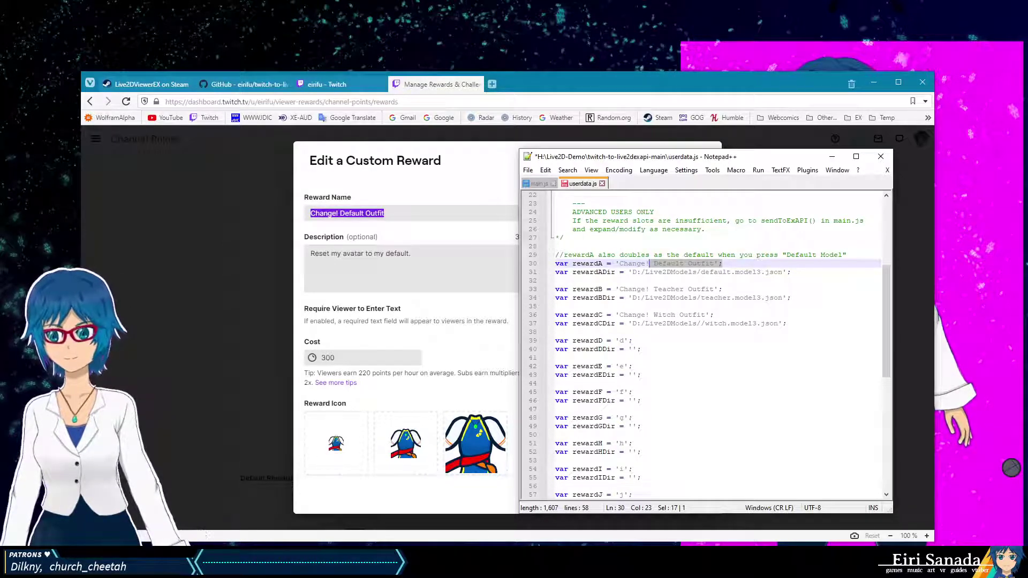
left_click(732, 271)
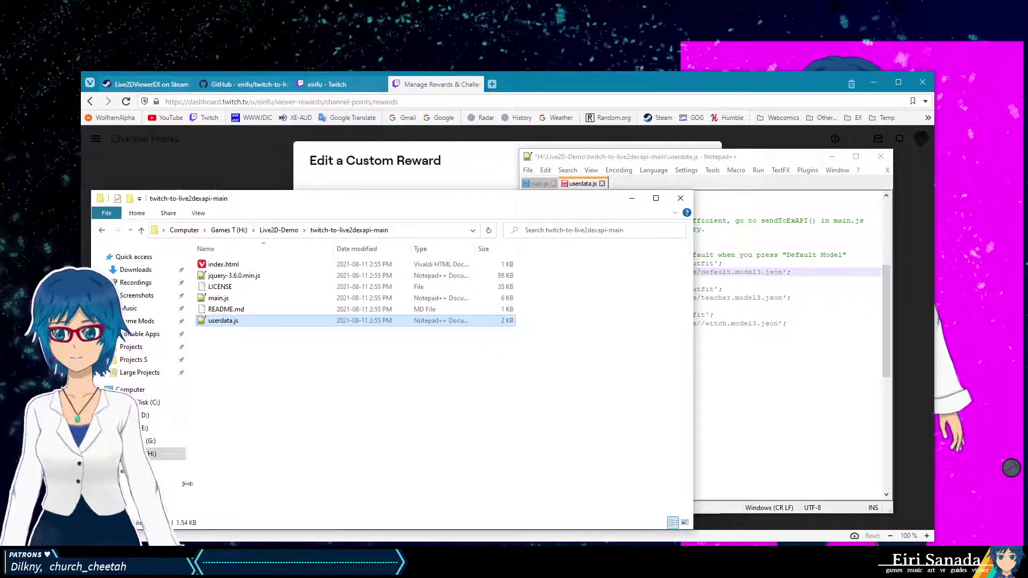
Step: Open the default model's folder inside Live2D-Demo's Models folder and copy its path
key("alt+Up")
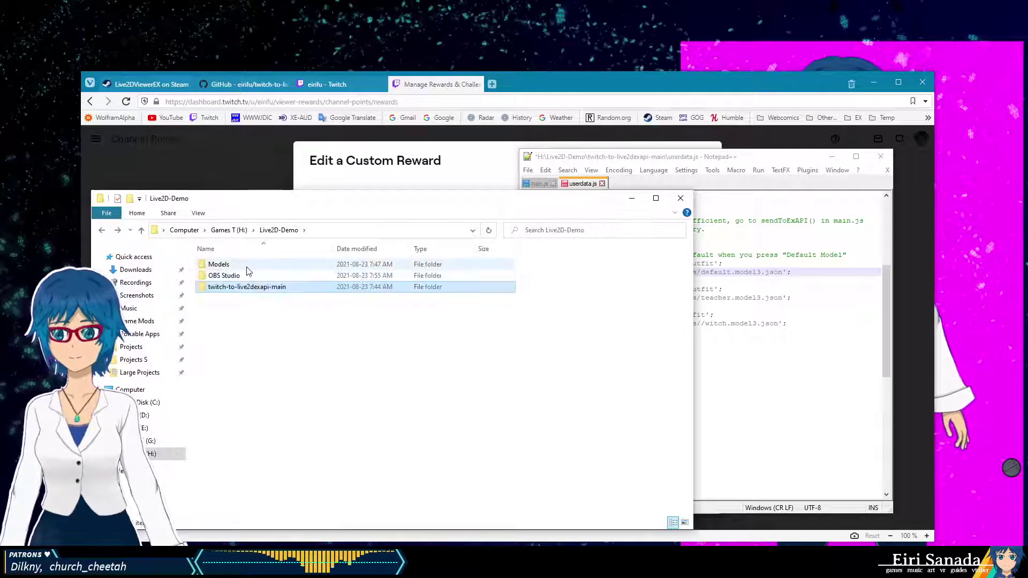
double_click(245, 266)
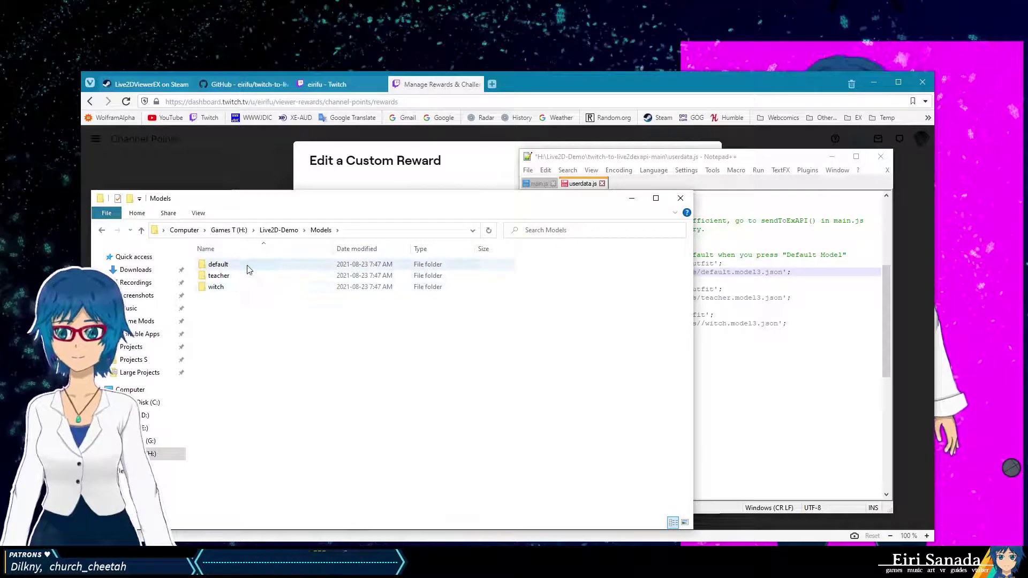
double_click(247, 268)
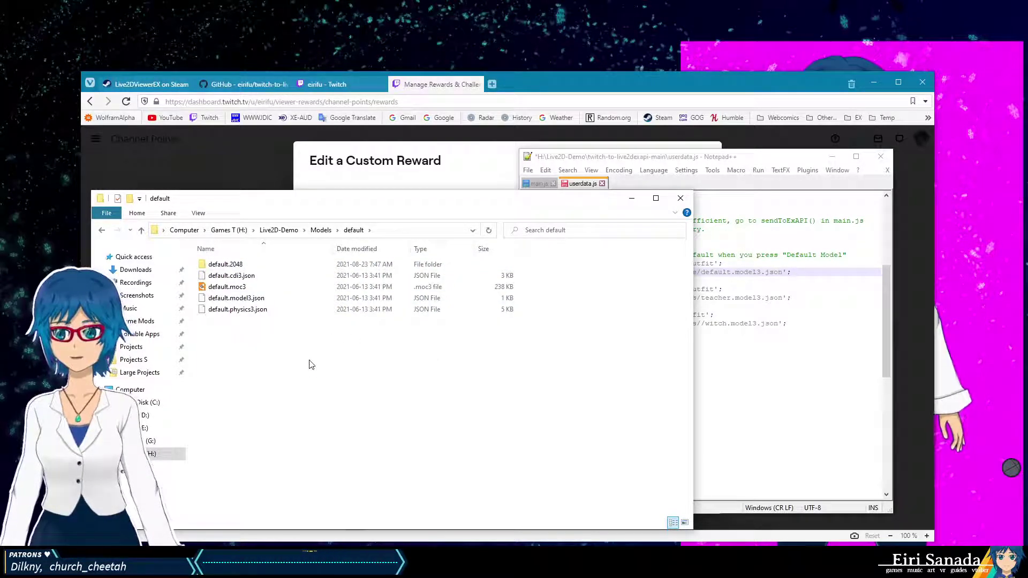
left_click(395, 230)
key("ctrl+c")
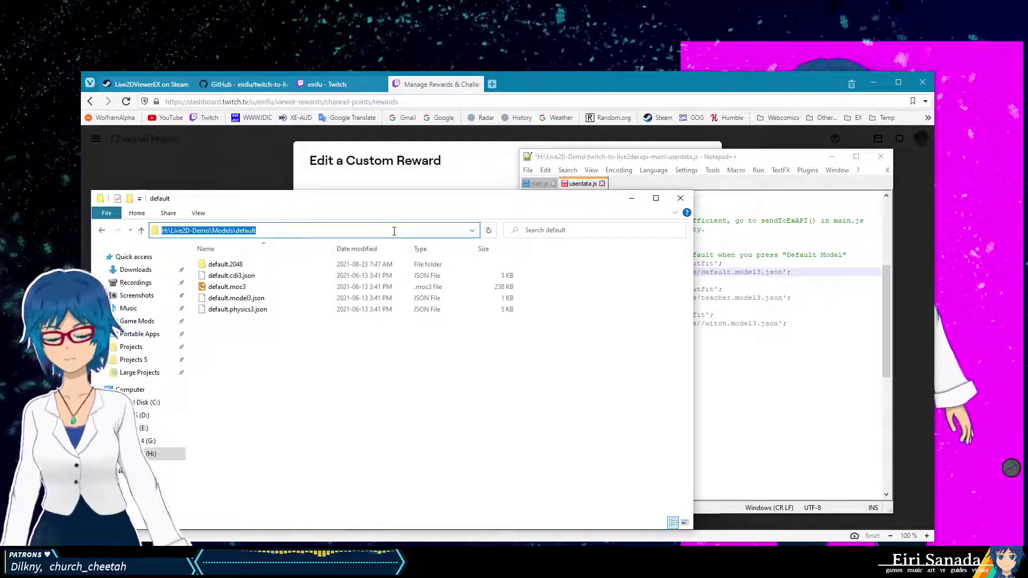
Step: Replace the sample D:/Live2DModels folder in userdata.js's rewardADir with the copied path H:\Live2D-Demo\Models\default
left_click(737, 283)
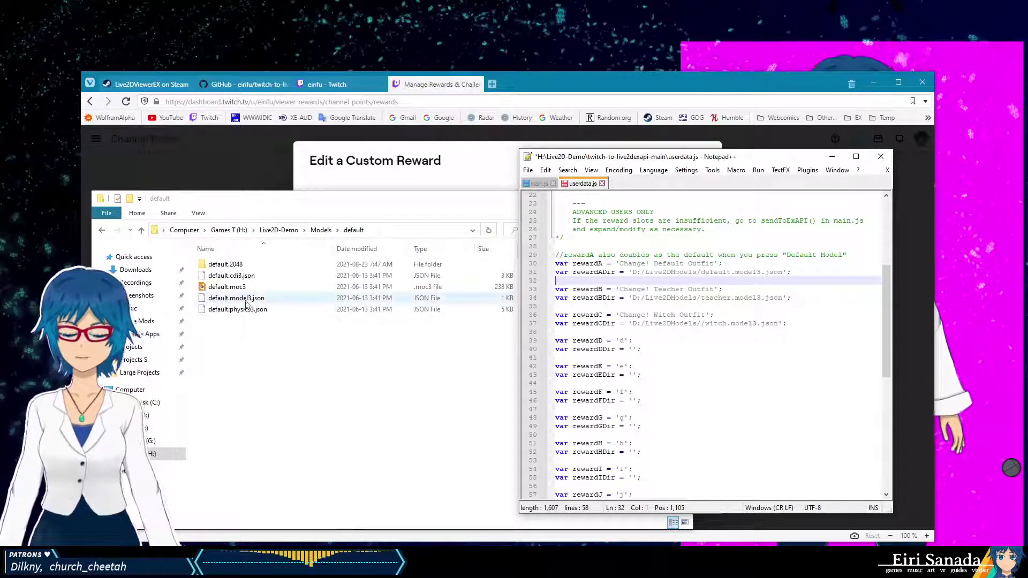
left_click(697, 272)
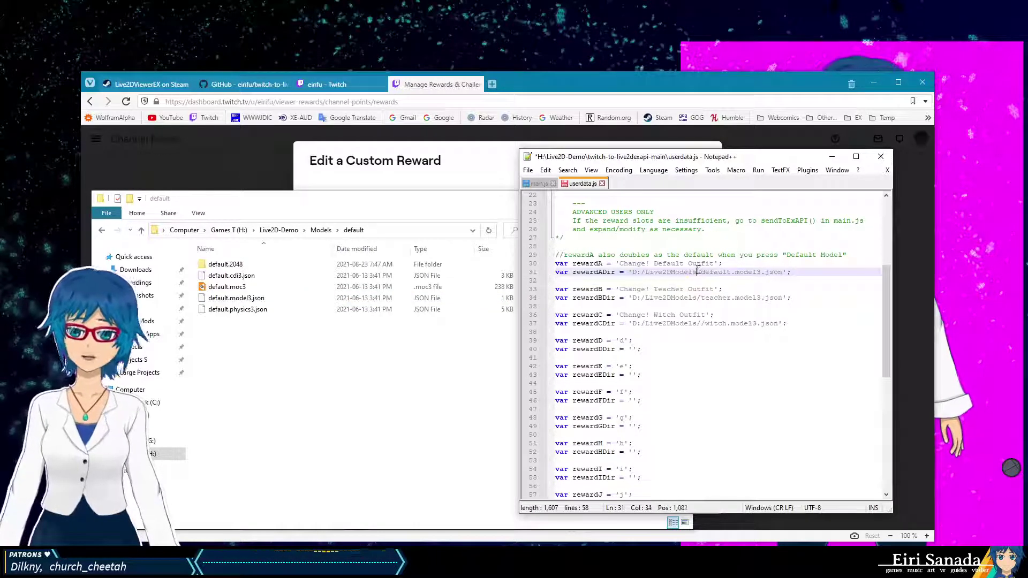
left_click_drag(697, 272, 632, 272)
key("ctrl+v")
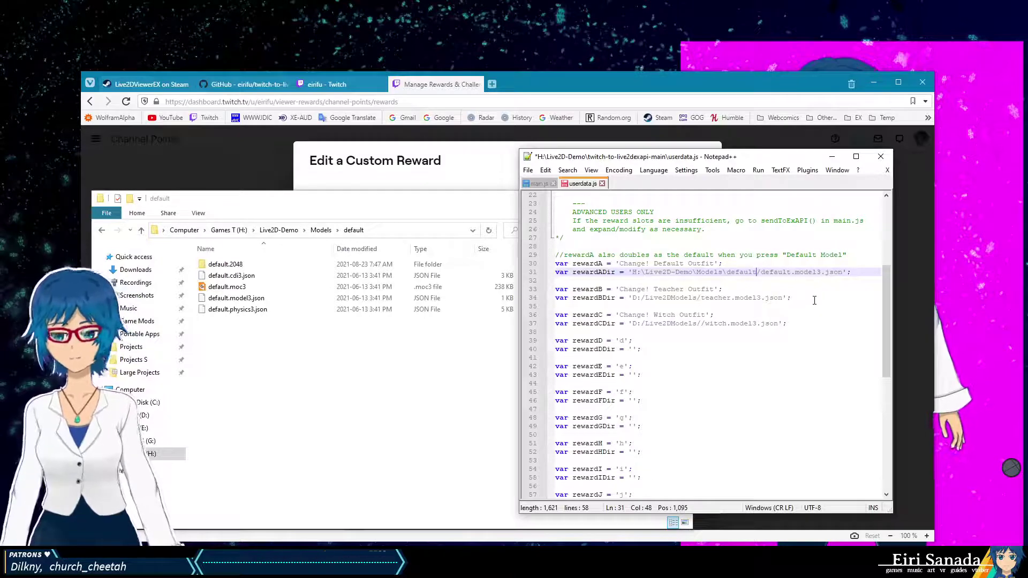
Step: Change the backslashes in rewardADir to forward slashes so it reads H:/Live2D-Demo/Models/default/default.model3.json
key("Left")
key("Left")
key("Left")
key("Left")
key("Left")
key("Left")
key("Left")
key("BackSpace")
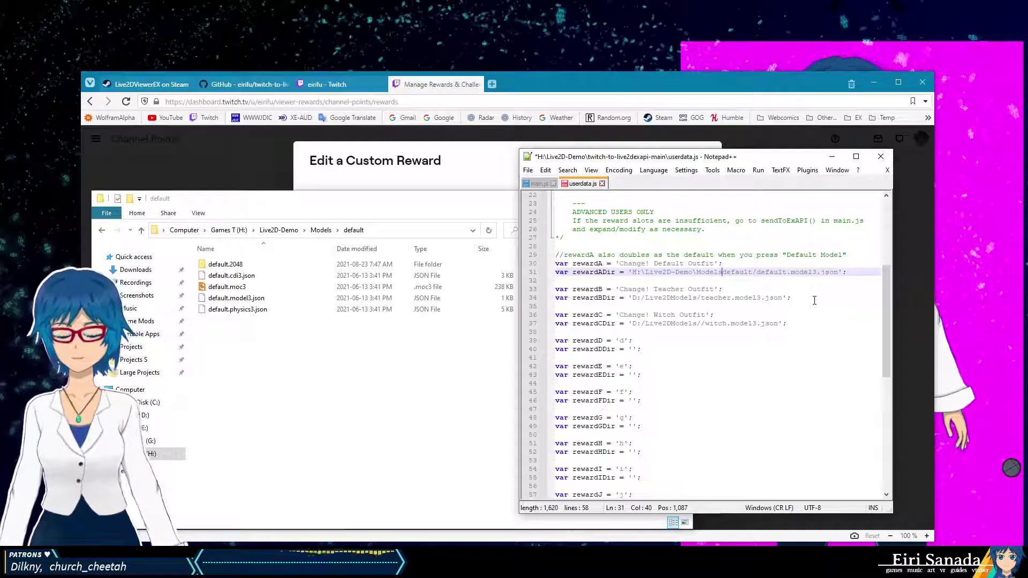
type("/")
key("Left")
key("Left")
key("Left")
key("Left")
key("Left")
key("Left")
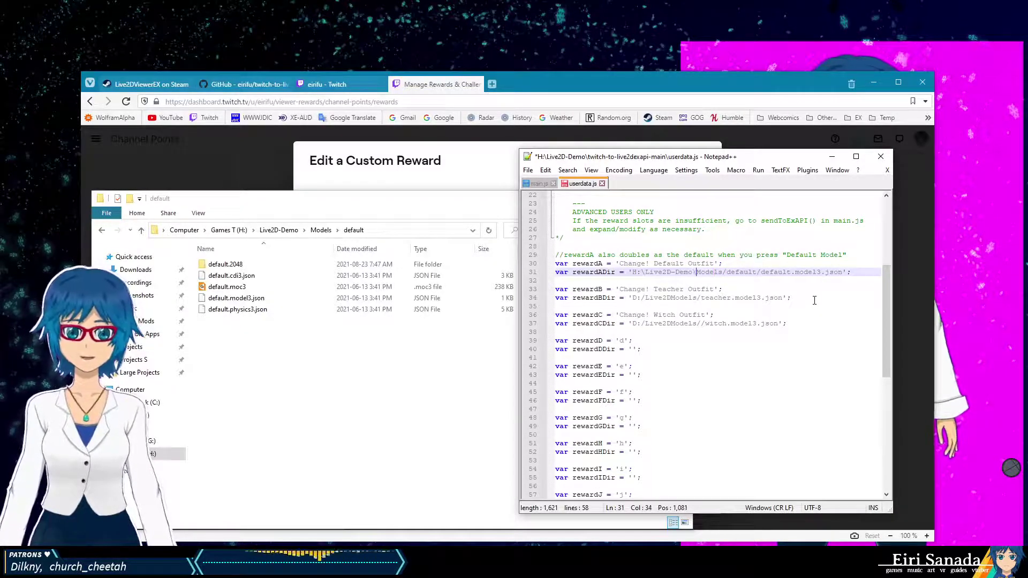
key("Left")
key("Left")
key("Left")
key("Left")
key("Left")
key("Left")
key("Left")
key("Left")
key("Left")
key("BackSpace")
type("/")
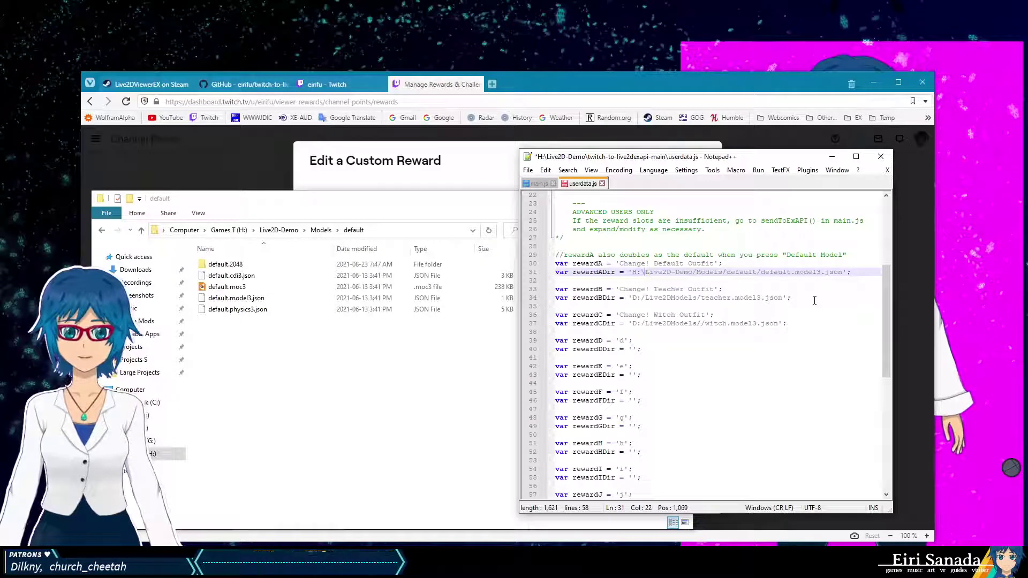
Step: Go to the teacher folder inside Models and copy its path
left_click(420, 359)
key("BackSpace")
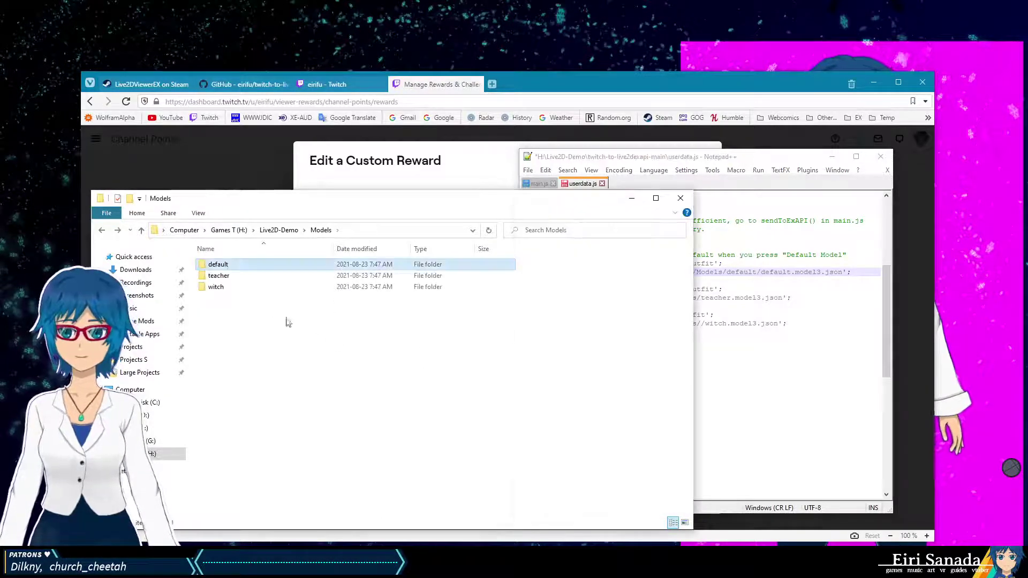
double_click(238, 275)
left_click(412, 232)
key("ctrl+c")
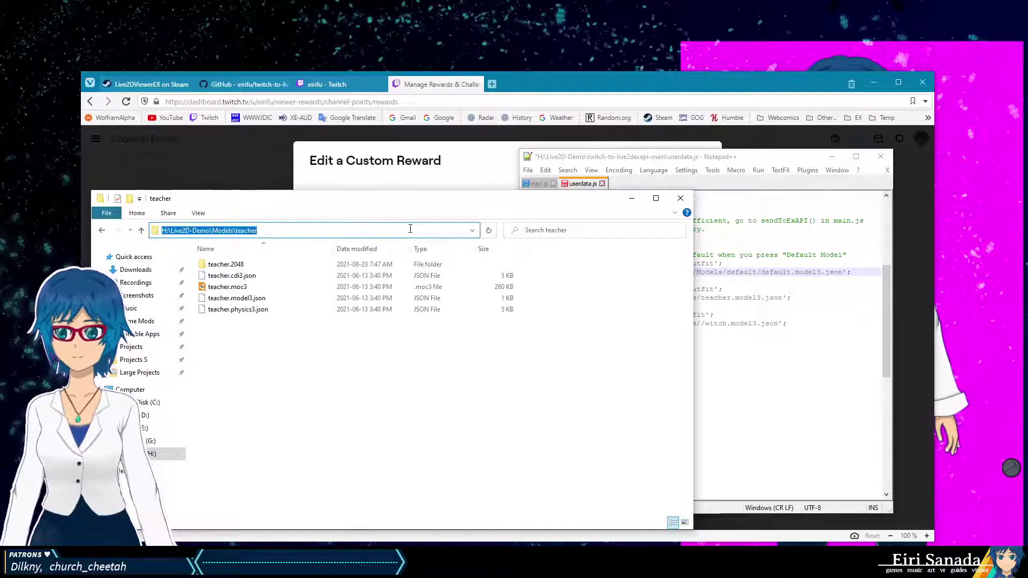
Step: Set rewardBDir in userdata.js to H:/Live2D-Demo/Models/teacher/teacher.model3.json using the copied path and forward slashes
left_click(773, 299)
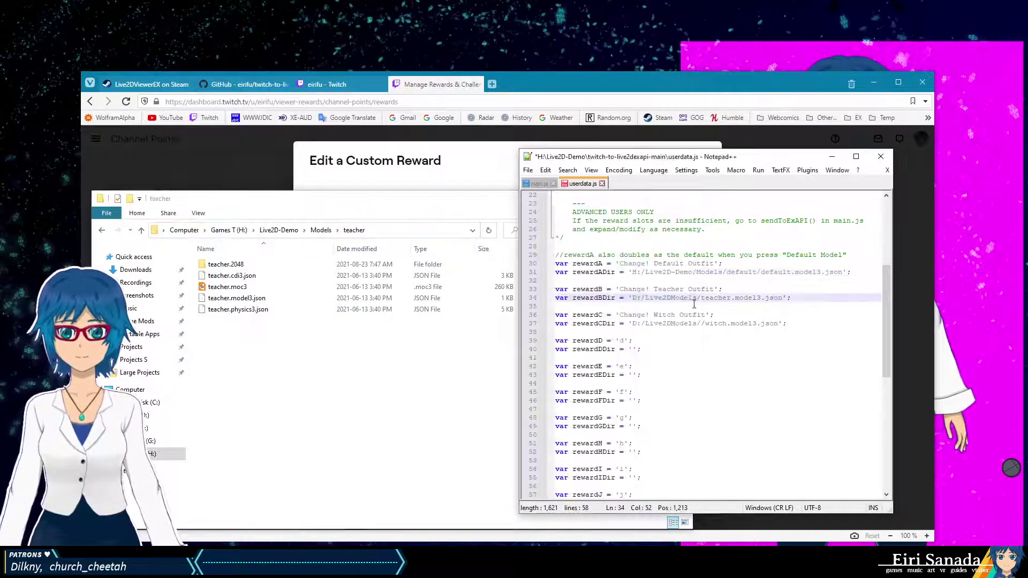
left_click_drag(704, 301, 633, 299)
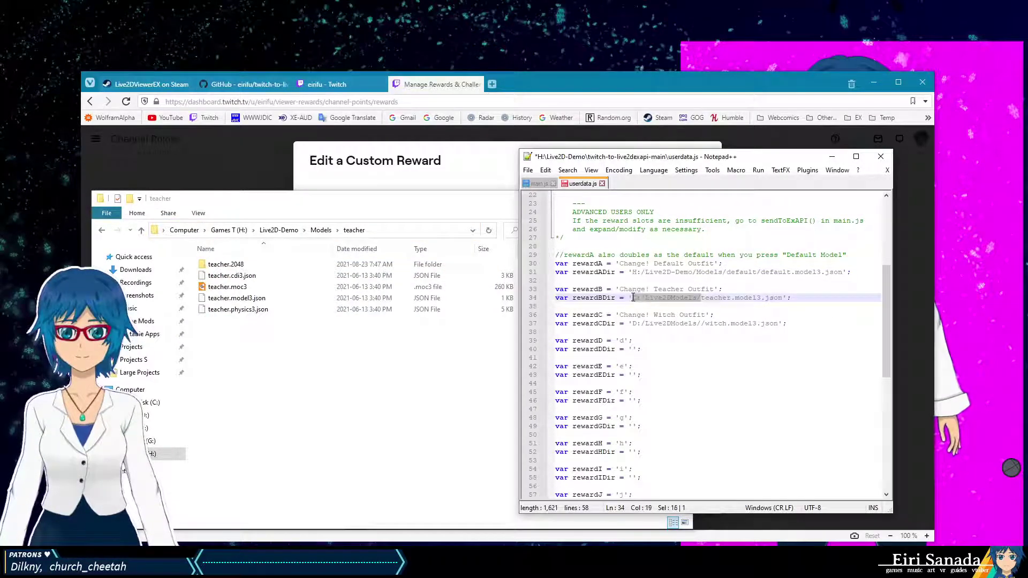
key("ctrl+v")
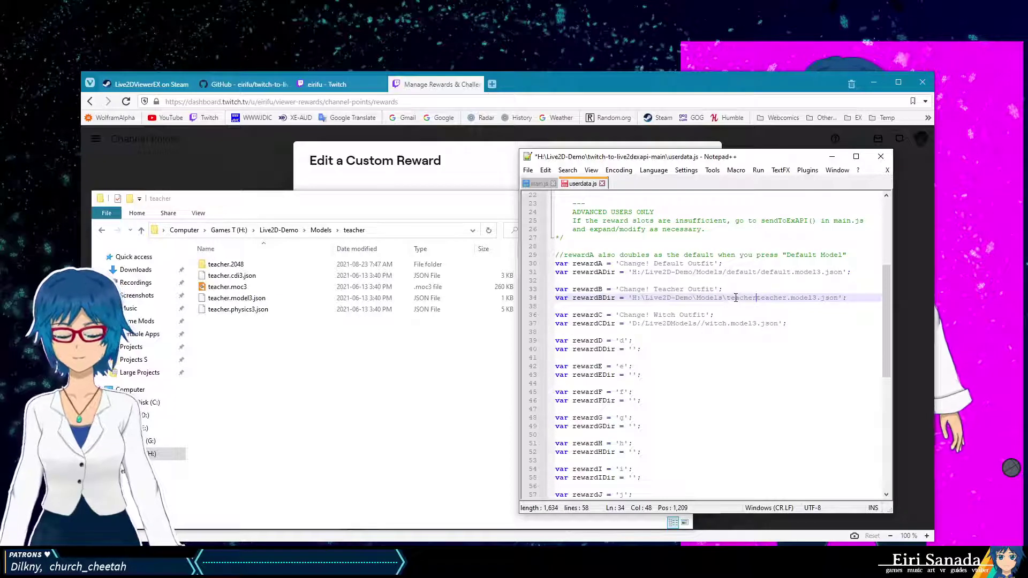
type("/")
key("BackSpace")
type("/")
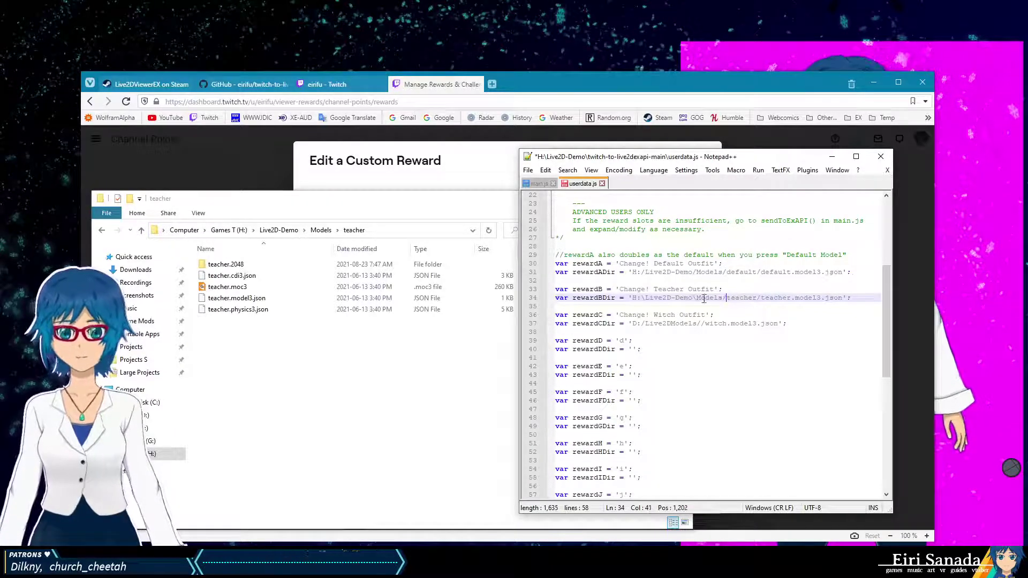
left_click(696, 299)
key("BackSpace")
type("/")
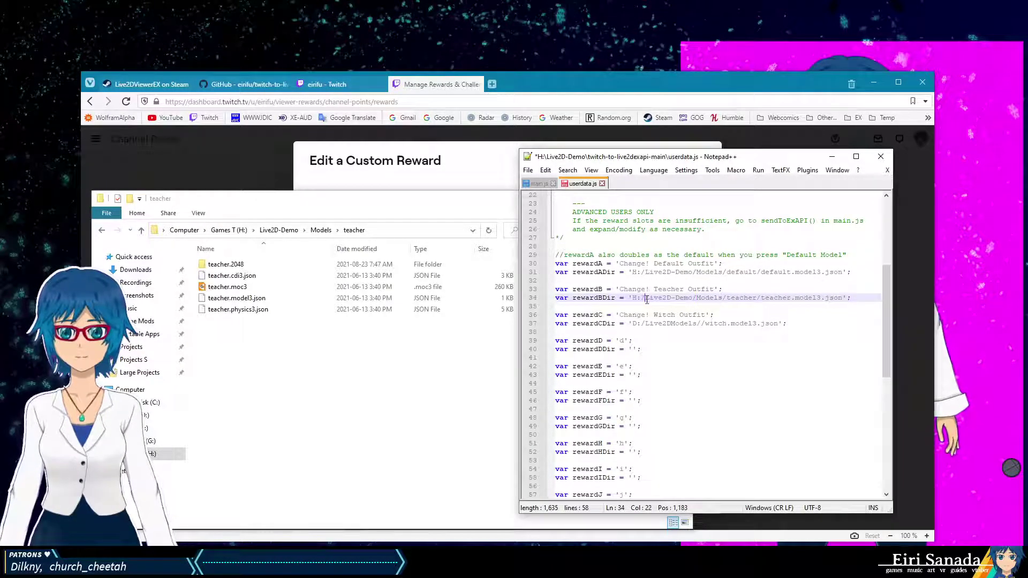
Step: Go to the witch folder inside Models and copy its path
left_click(320, 230)
double_click(224, 287)
left_click(382, 232)
key("ctrl+c")
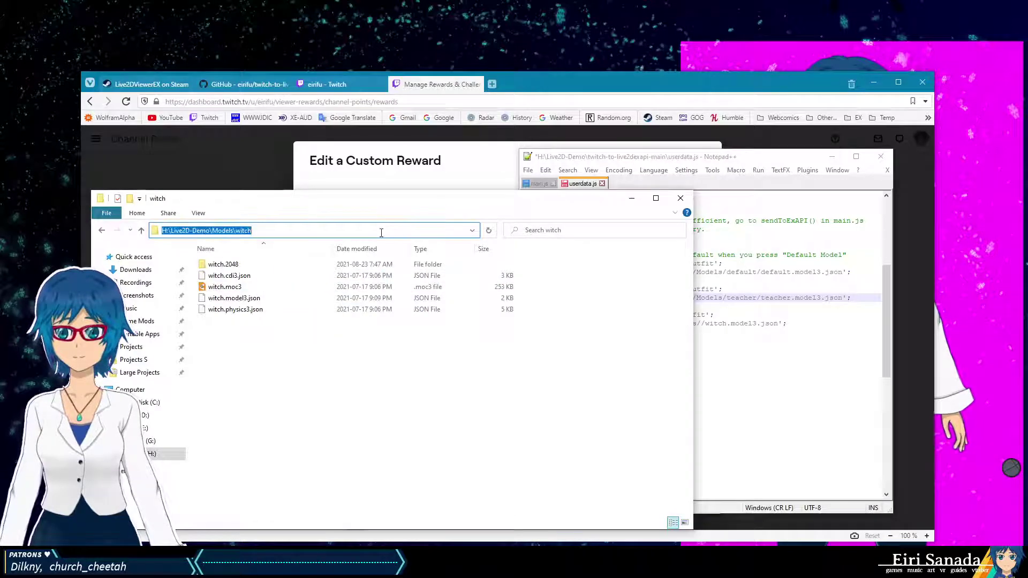
Step: Paste the copied witch folder path before witch.model3.json in rewardCDir and put forward slashes on both sides of the witch folder name
left_click(756, 348)
left_click_drag(707, 323, 648, 325)
key("ctrl+v")
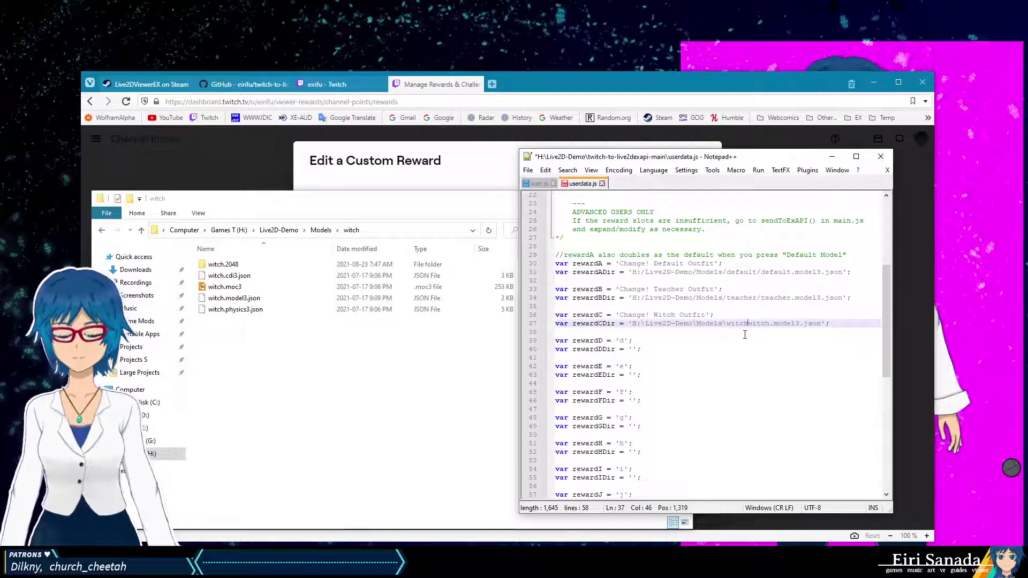
type("/")
key("BackSpace")
type("/")
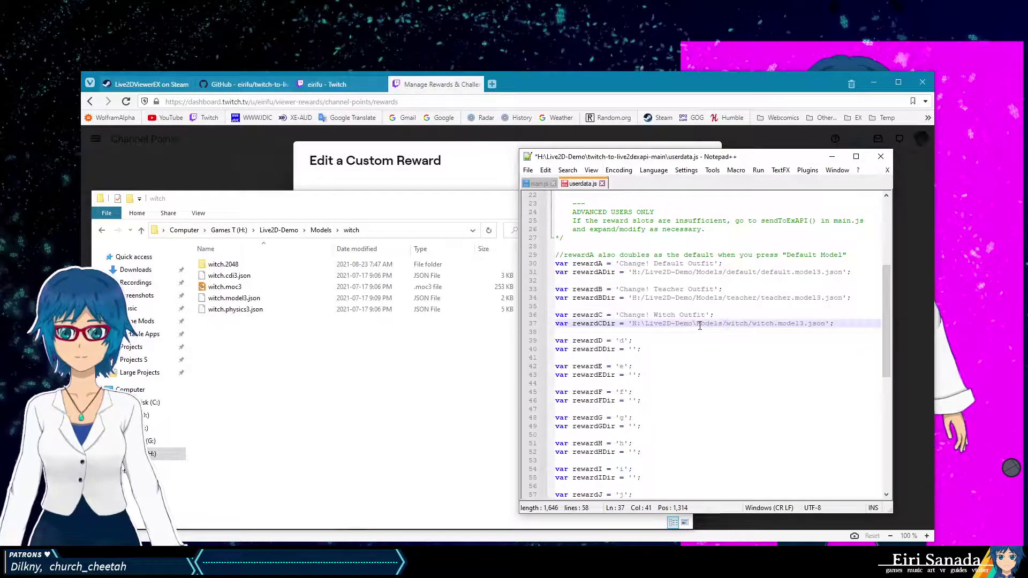
Step: Change the remaining backslashes in rewardCDir to forward slashes so it reads H:/Live2D-Demo/Models/witch/witch.model3.json
left_click(700, 324)
key("BackSpace")
key("BackSpace")
type("/")
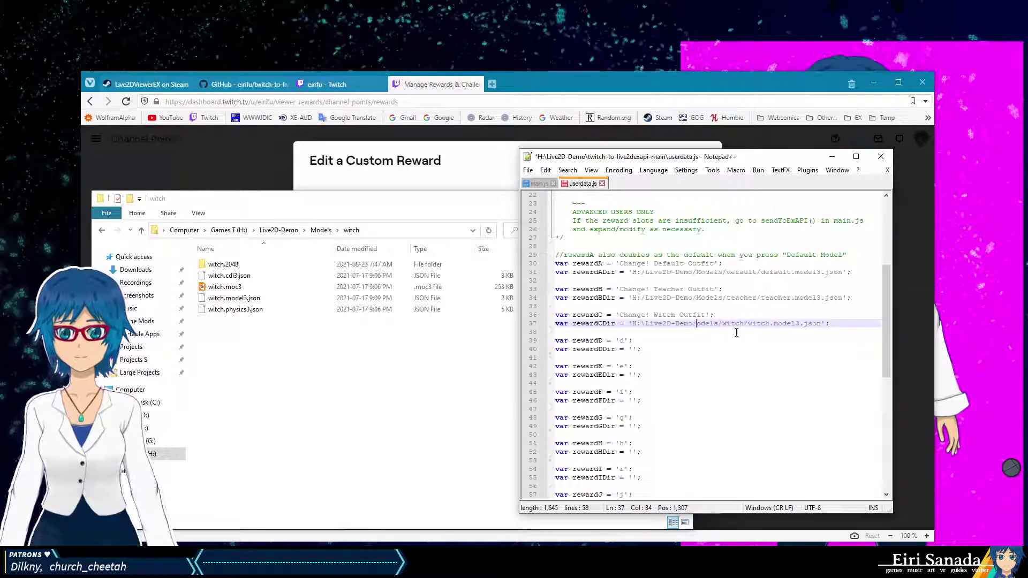
type("M")
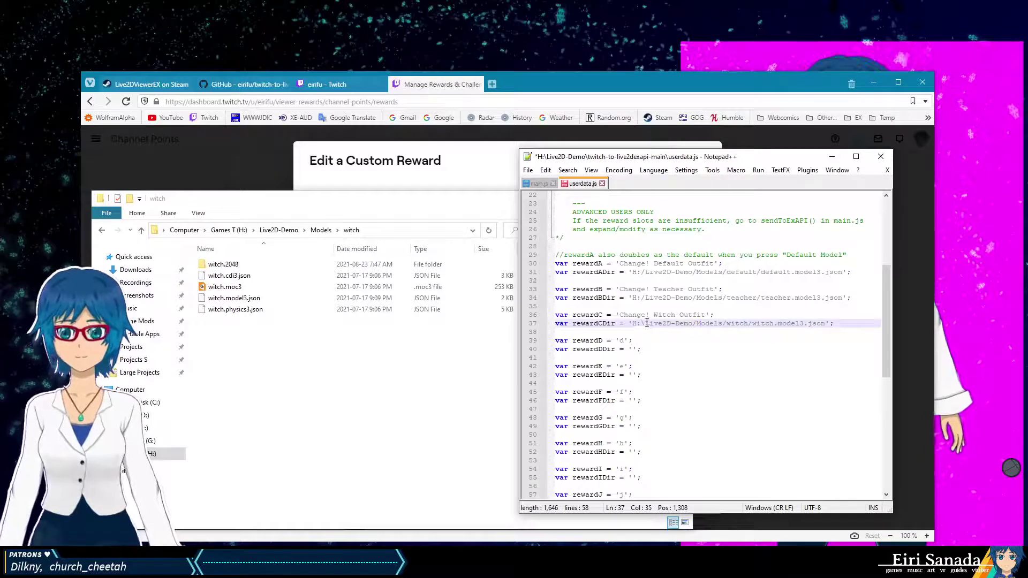
left_click(647, 323)
key("BackSpace")
type("/")
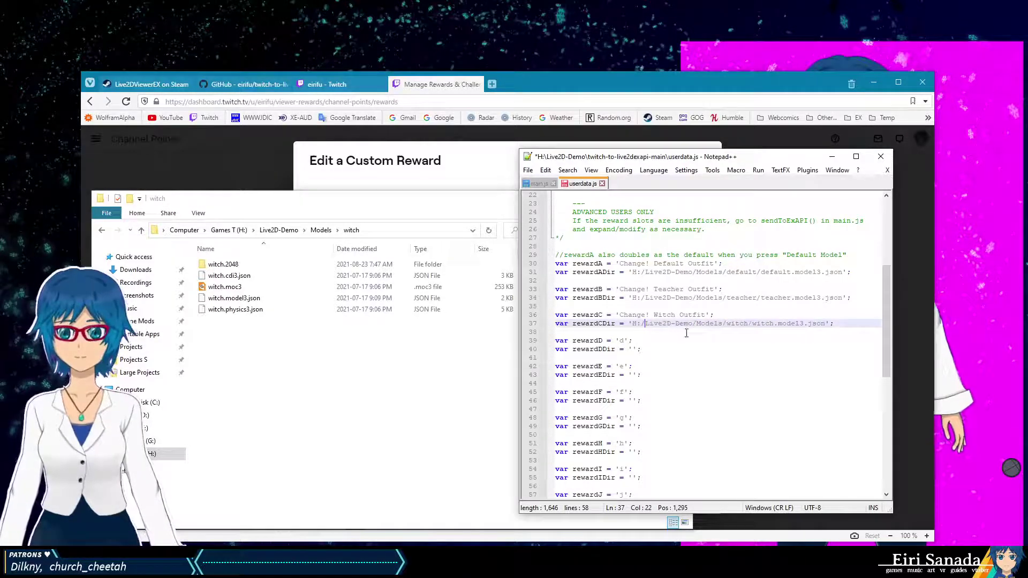
left_click(663, 334)
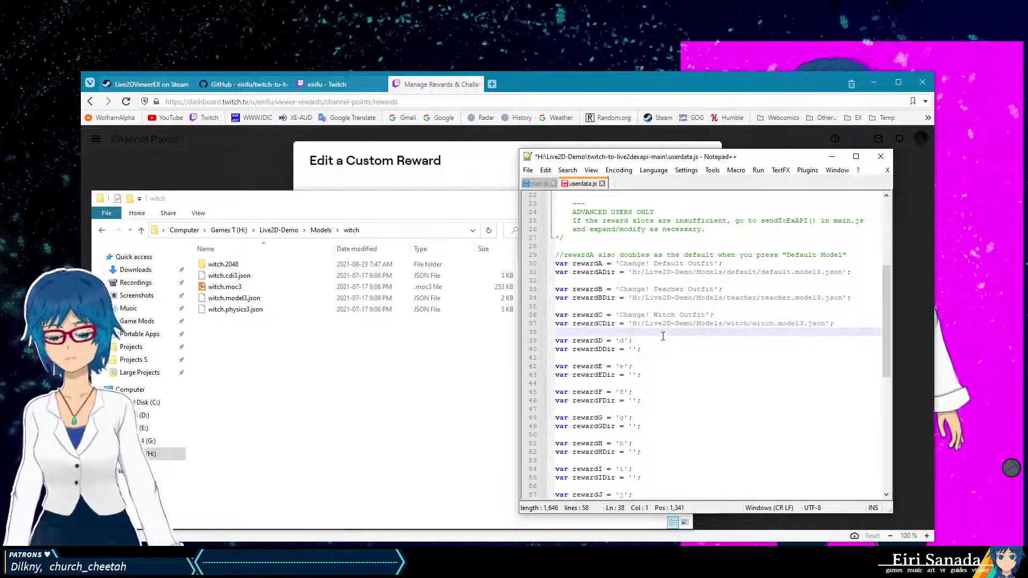
Step: Minimize the file explorer, save userdata.js, and close the Edit a Custom Reward dialog in the browser without saving
key("alt+Tab")
left_click(631, 199)
left_click(718, 324)
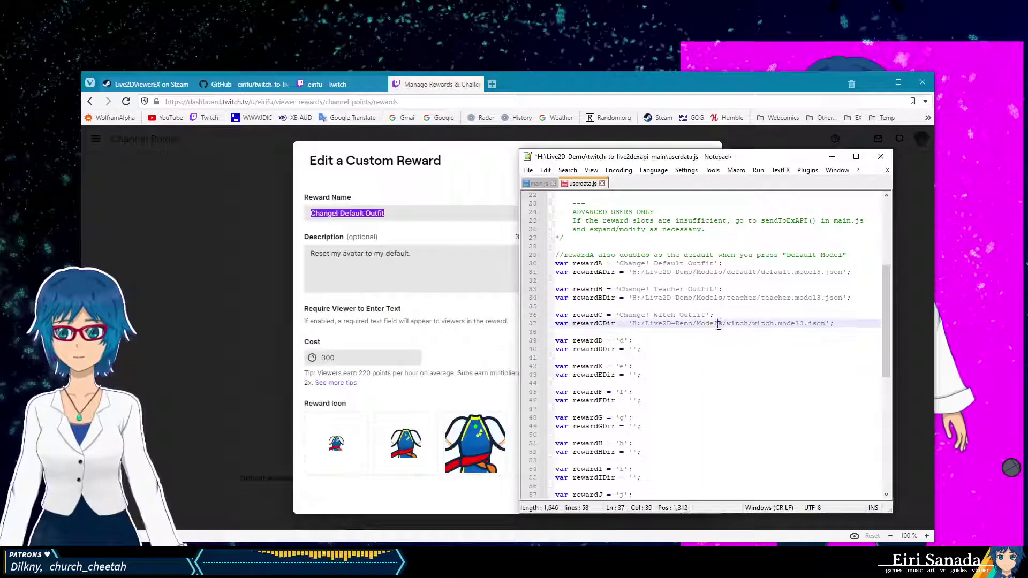
key("ctrl+s")
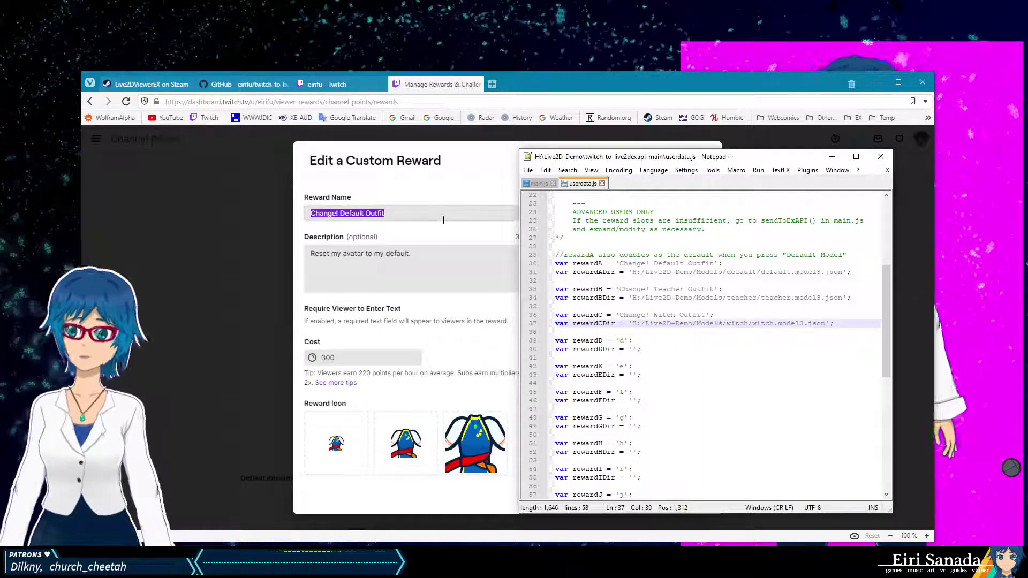
key("alt+Tab")
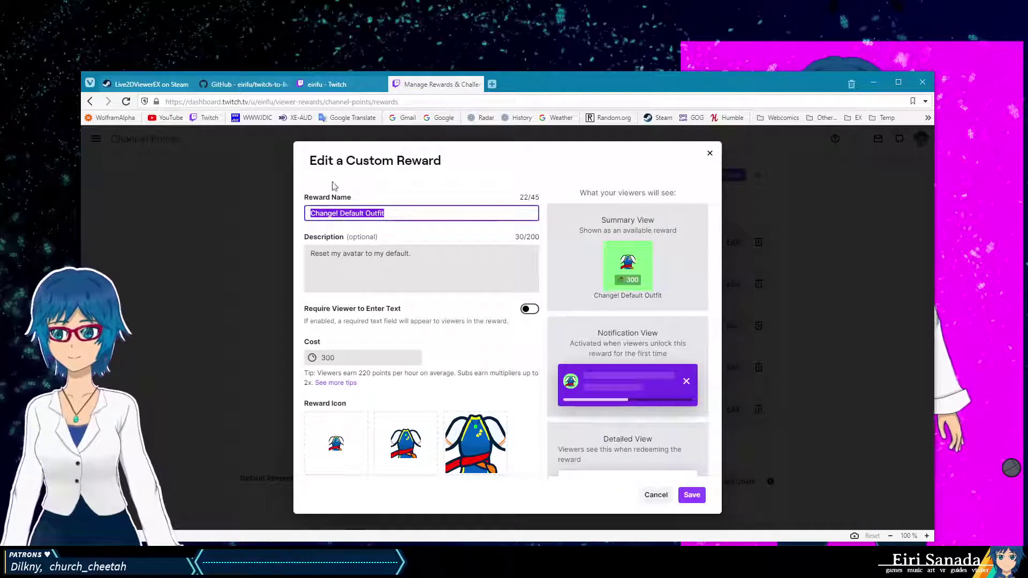
left_click(710, 153)
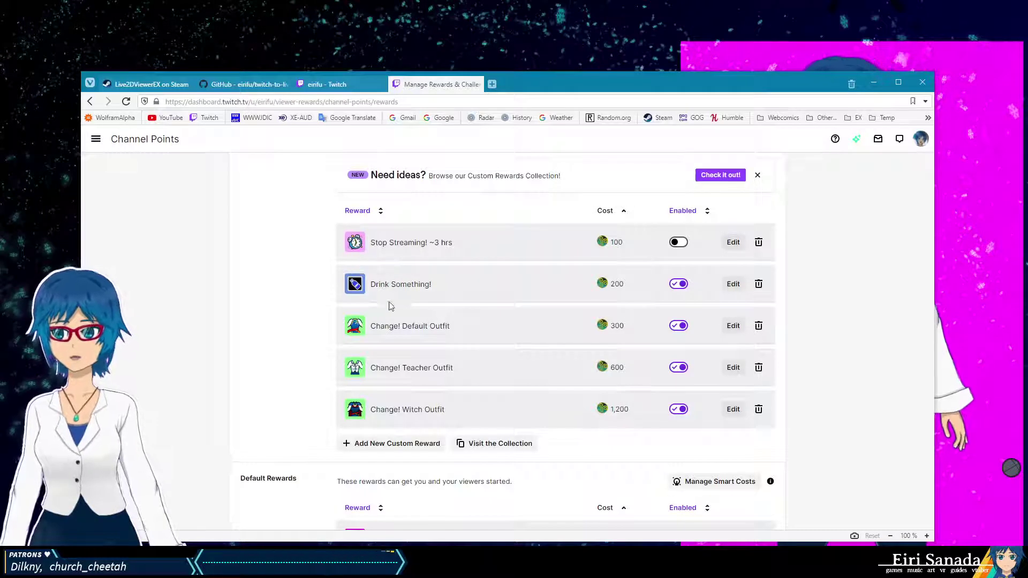
Step: Go to the twitch-to-live2dexapi-main folder inside Live2D-Demo and open index.html in the browser
key("alt+Tab")
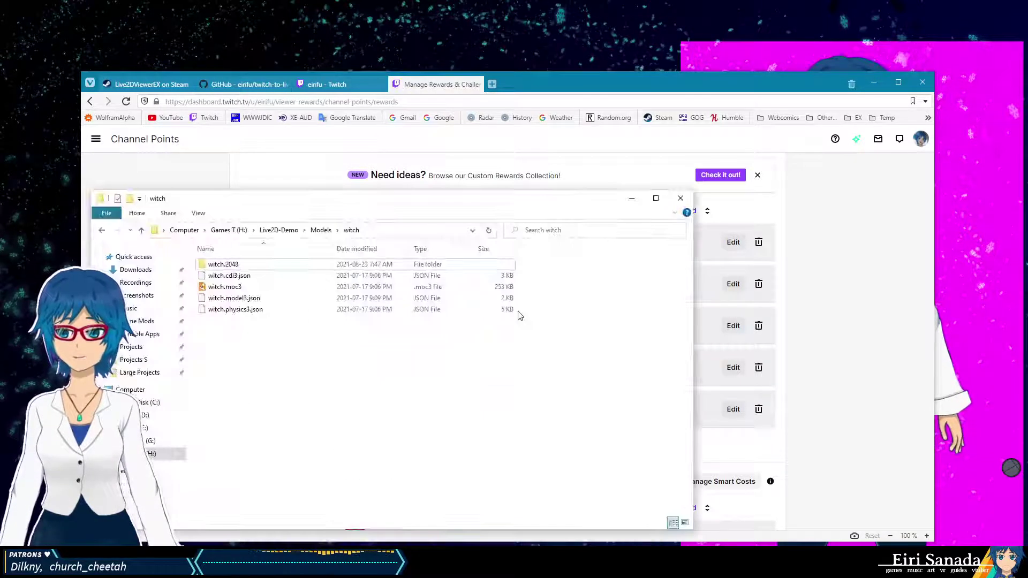
key("alt+Up")
key("alt+Up")
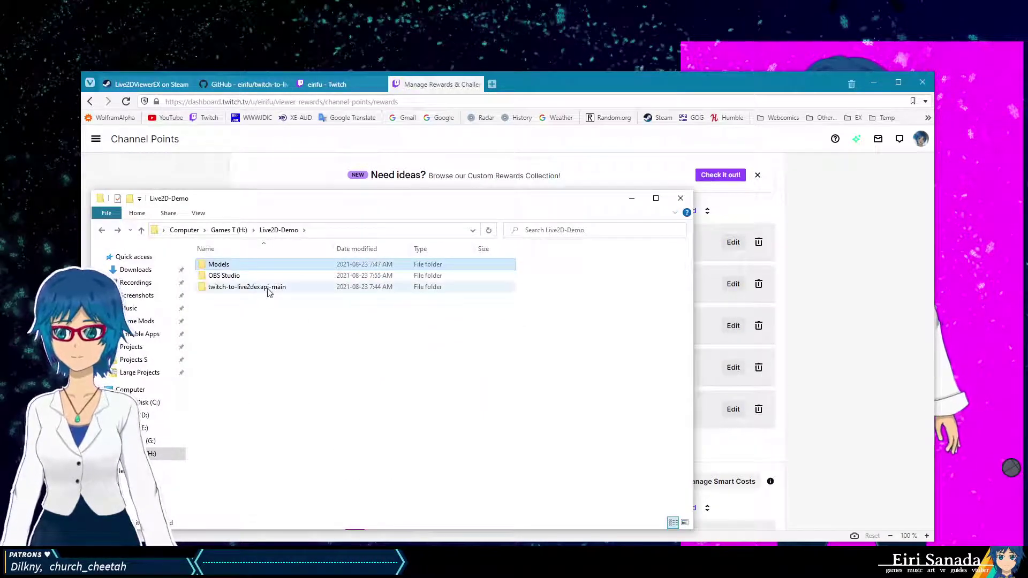
double_click(268, 288)
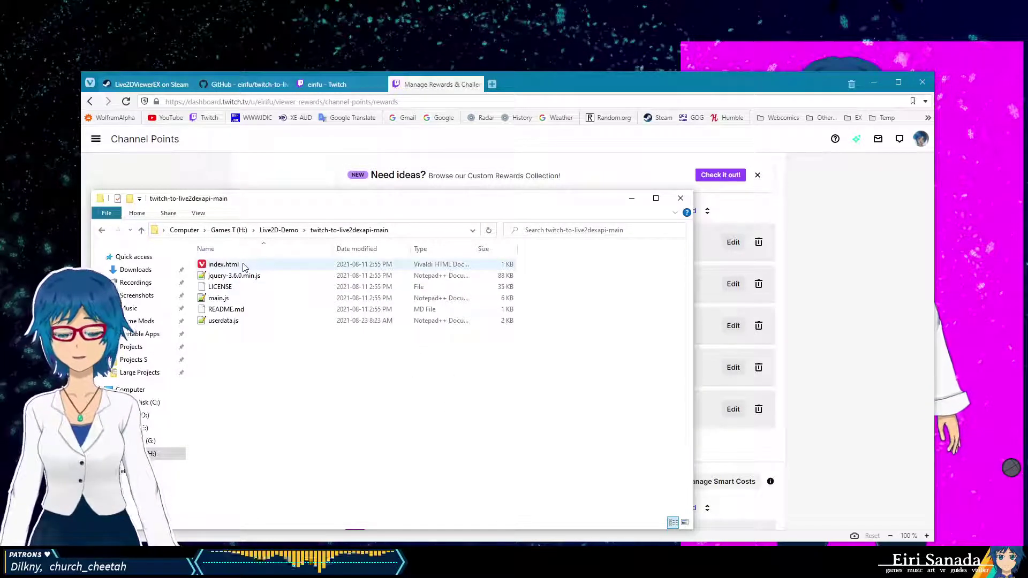
double_click(222, 265)
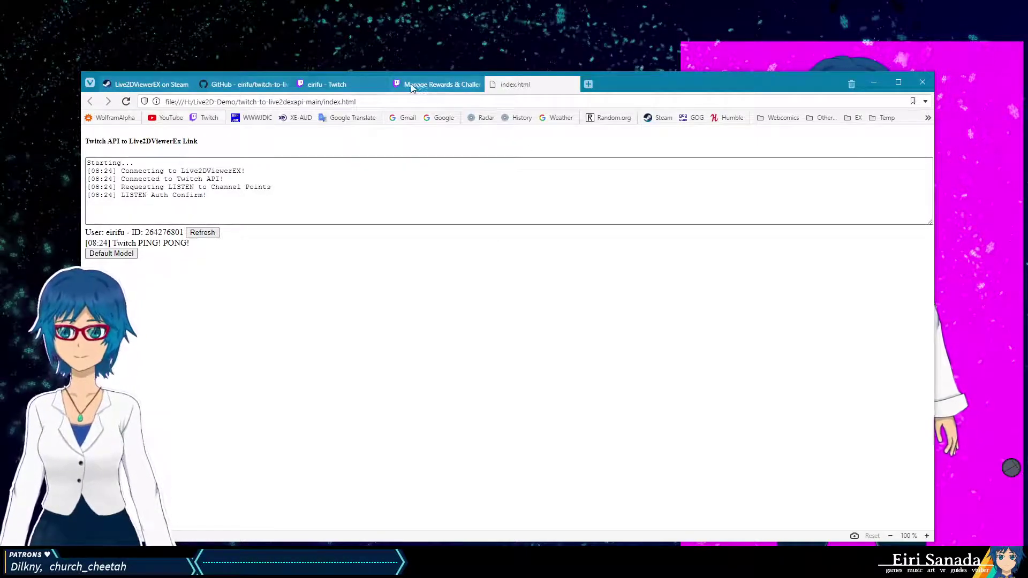
Step: Redeem the Change! Witch Outfit reward for 1,200 points on the Twitch channel page and check the log on the index.html page
left_click(345, 86)
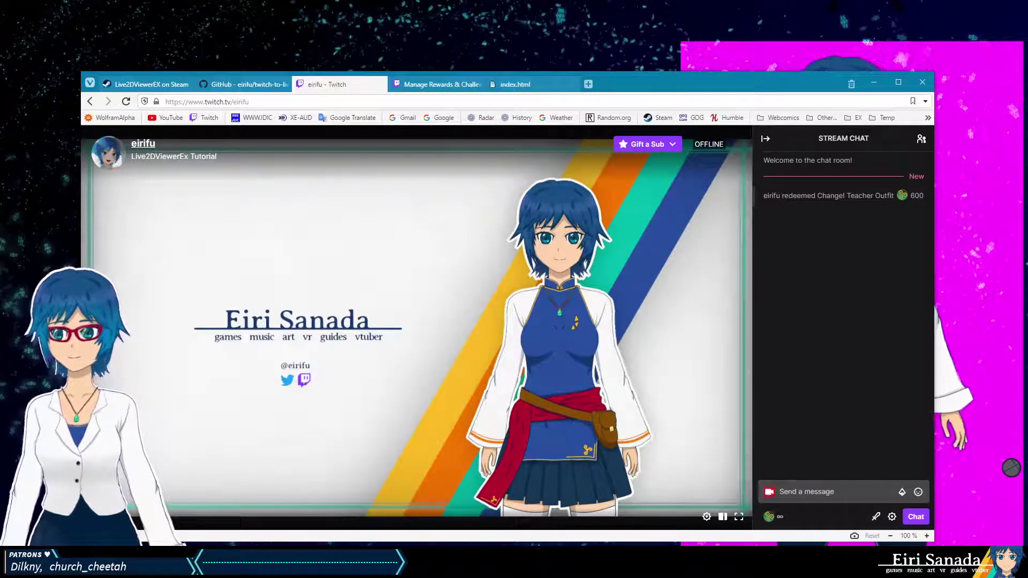
left_click(525, 83)
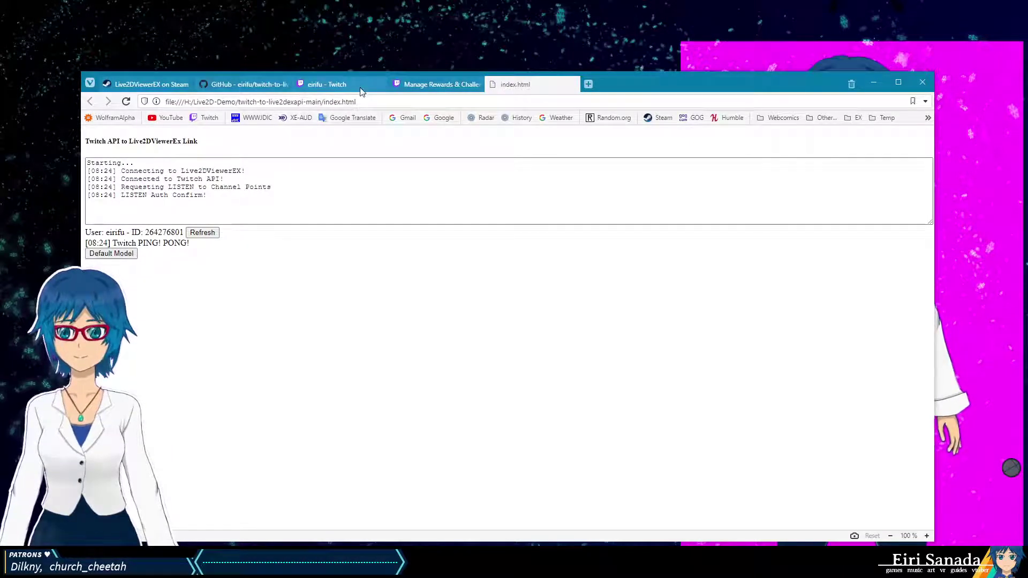
left_click(327, 86)
left_click(775, 517)
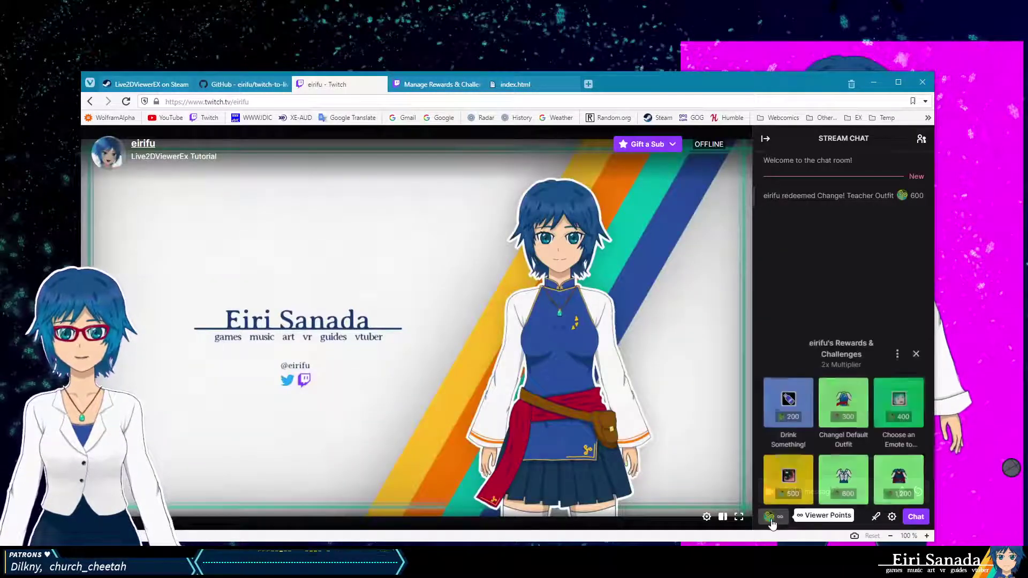
left_click(882, 488)
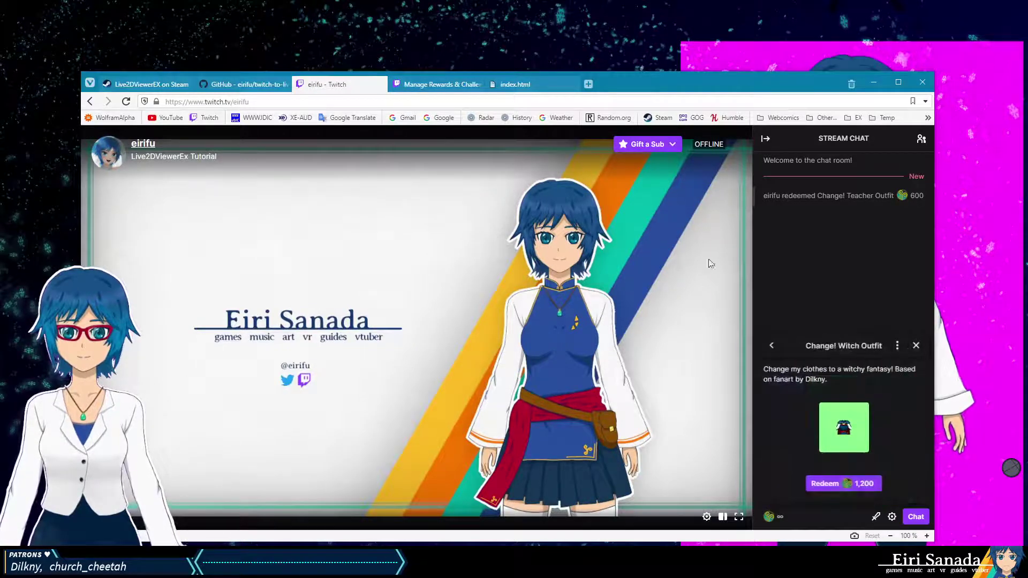
left_click(835, 484)
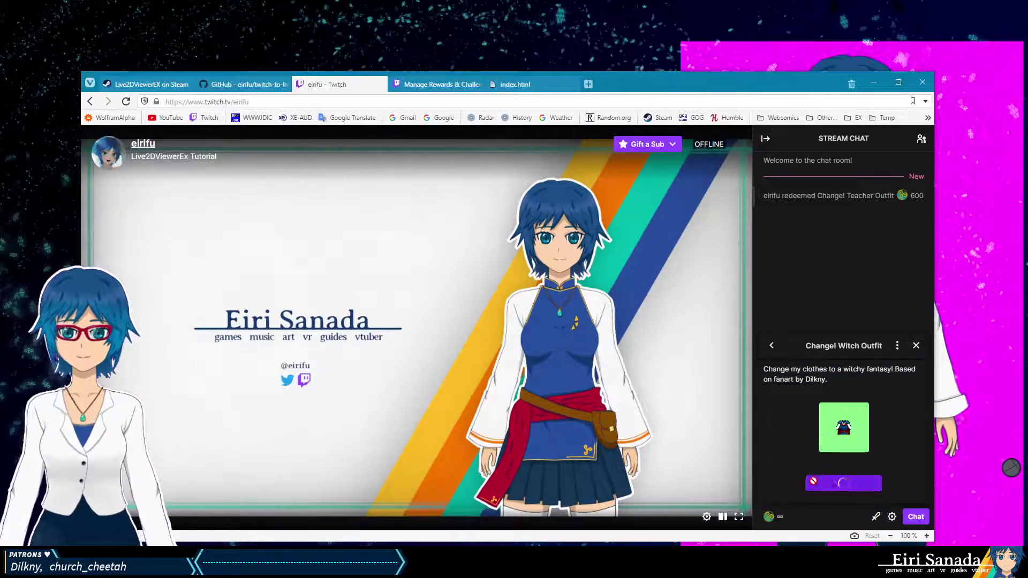
left_click(540, 86)
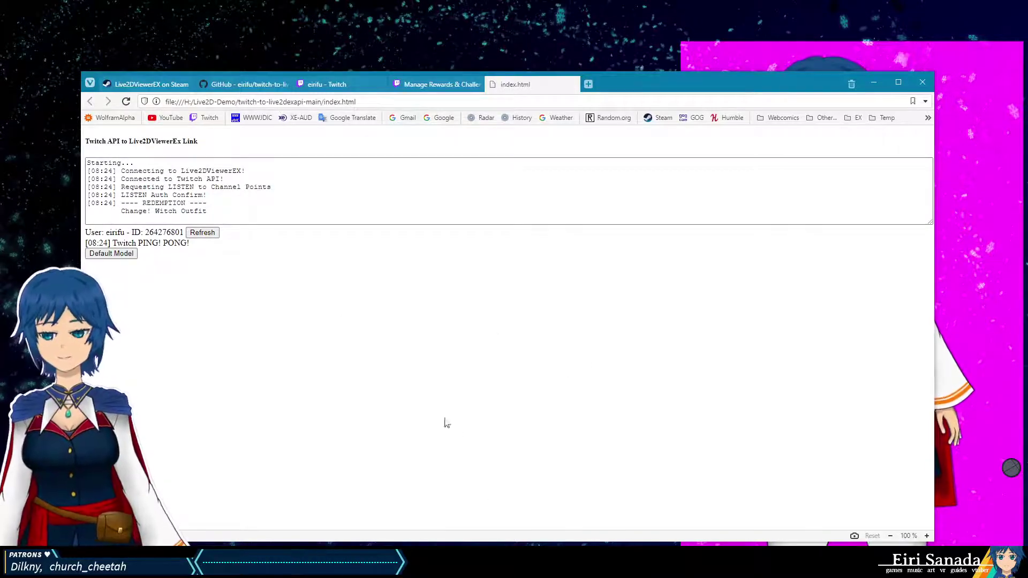
Step: Switch to OBS and open the Custom Browser Docks dialog with the first dock's URL ready for entry
key("alt+Tab")
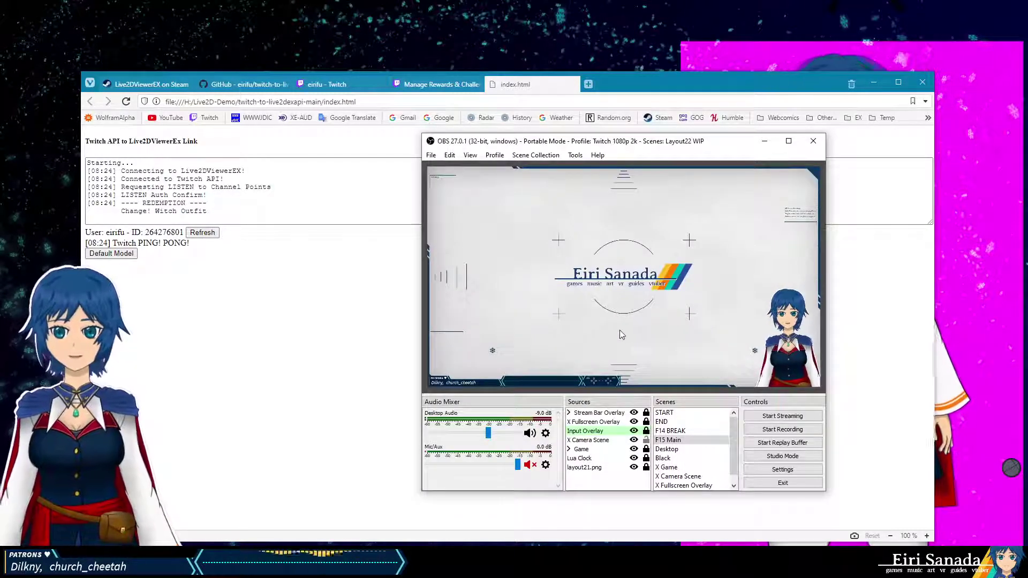
left_click_drag(593, 134, 491, 139)
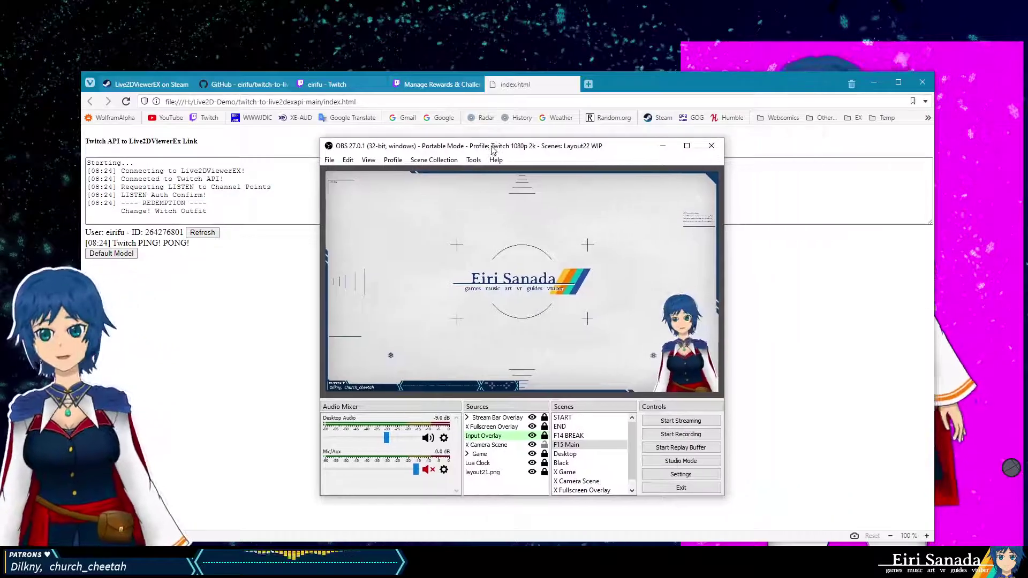
left_click(369, 160)
mouse_move(423, 190)
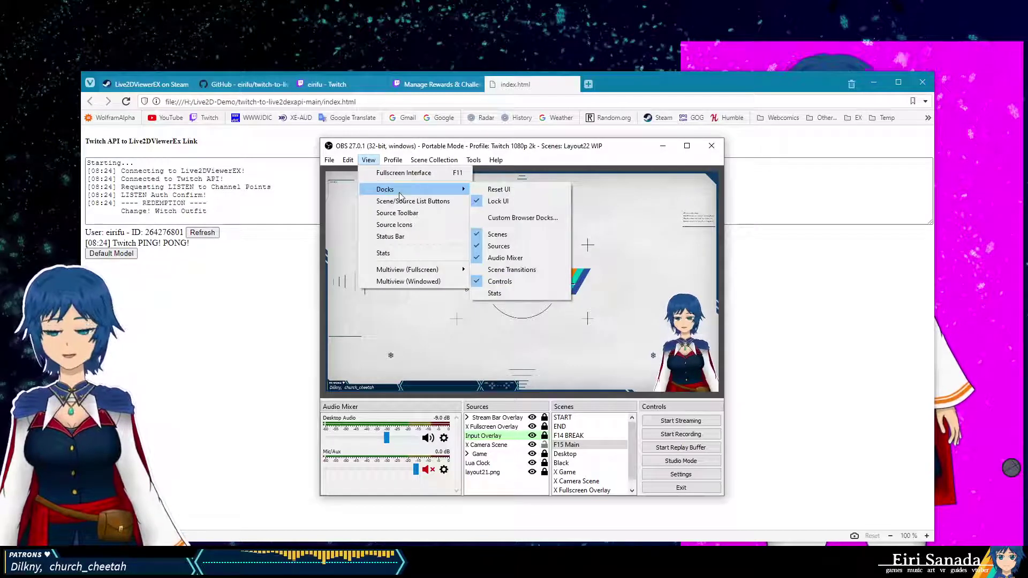
left_click(533, 220)
left_click(563, 267)
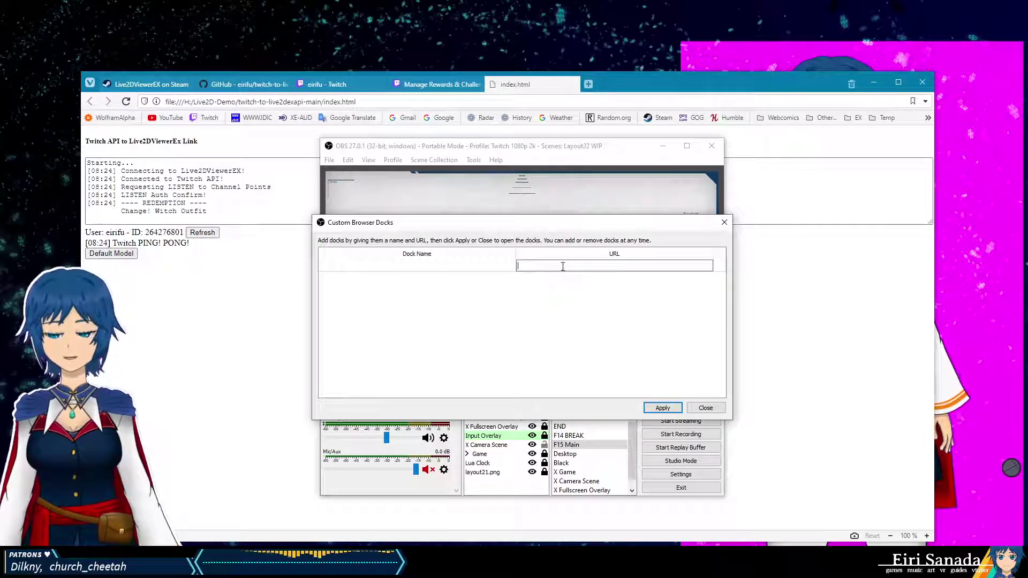
Step: Copy the index.html address from the browser and set it as the dock's URL: file:///H:/Live2D-Demo/twitch-to-live2dexapi-main/index.html
left_click(396, 103)
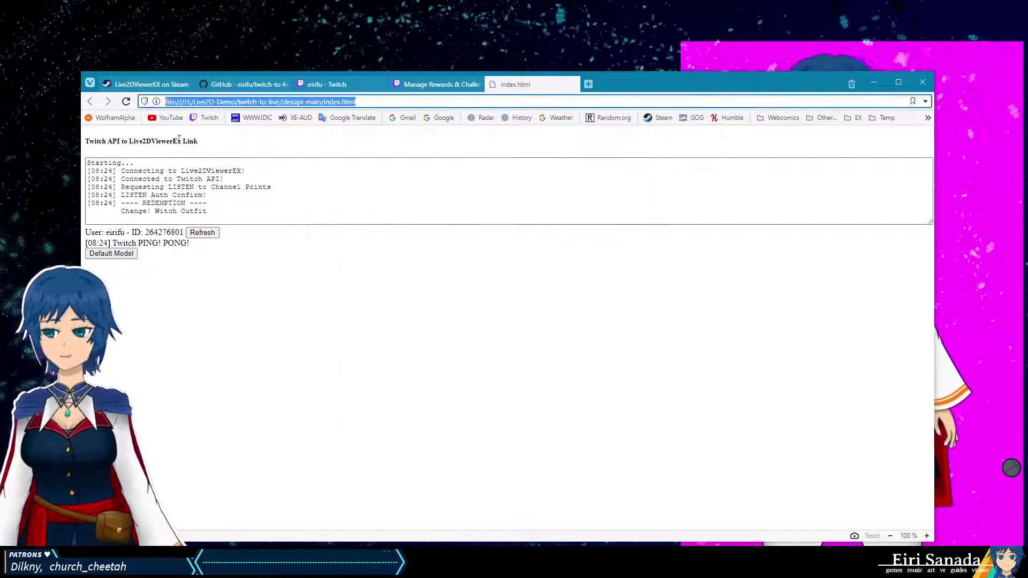
left_click(190, 102)
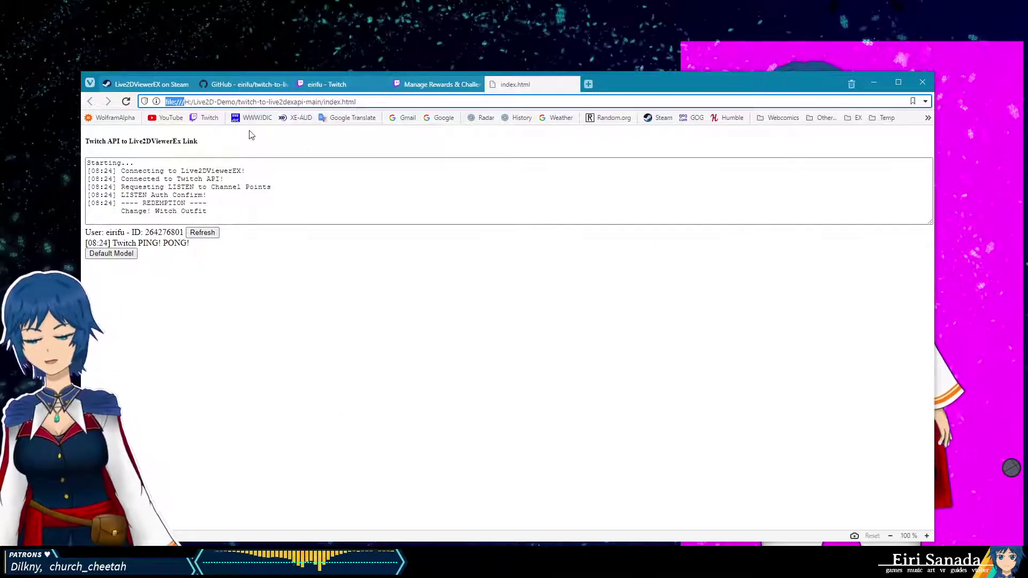
key("ctrl+a")
key("ctrl+c")
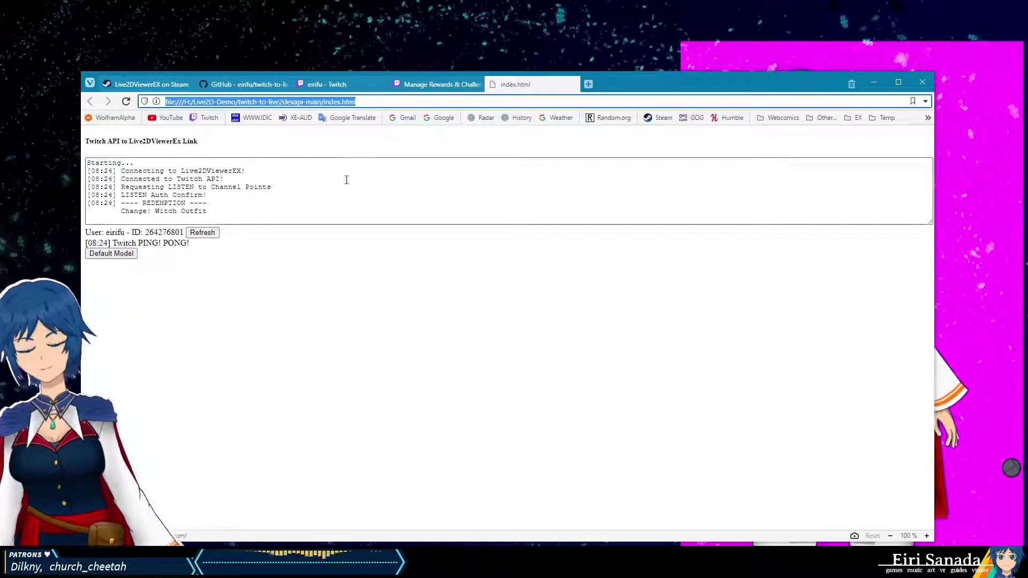
key("alt+Tab")
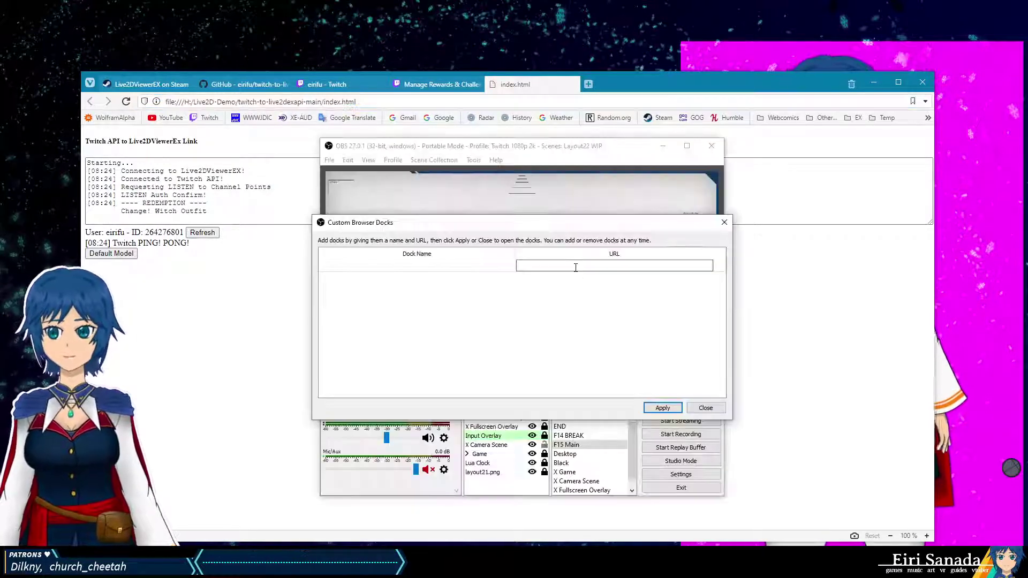
key("ctrl+v")
Step: Name the custom browser dock Live2D Channel Point Link
left_click(429, 264)
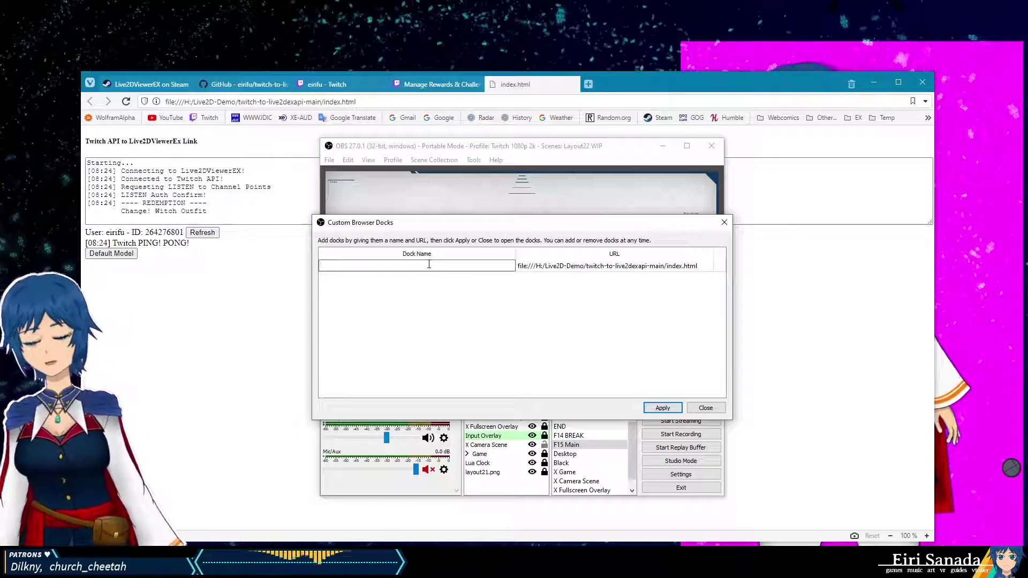
type("Live2")
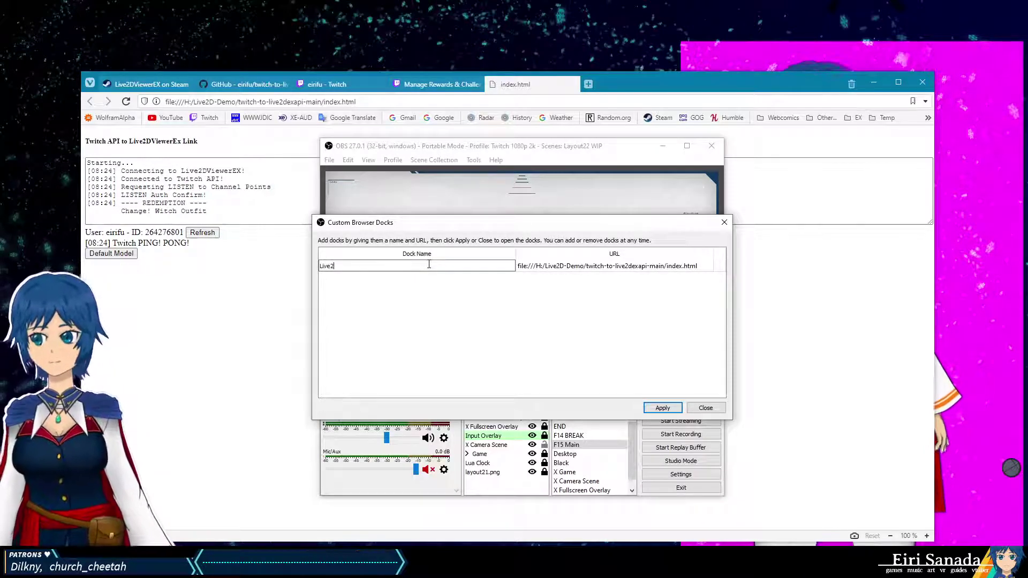
type("D Cha")
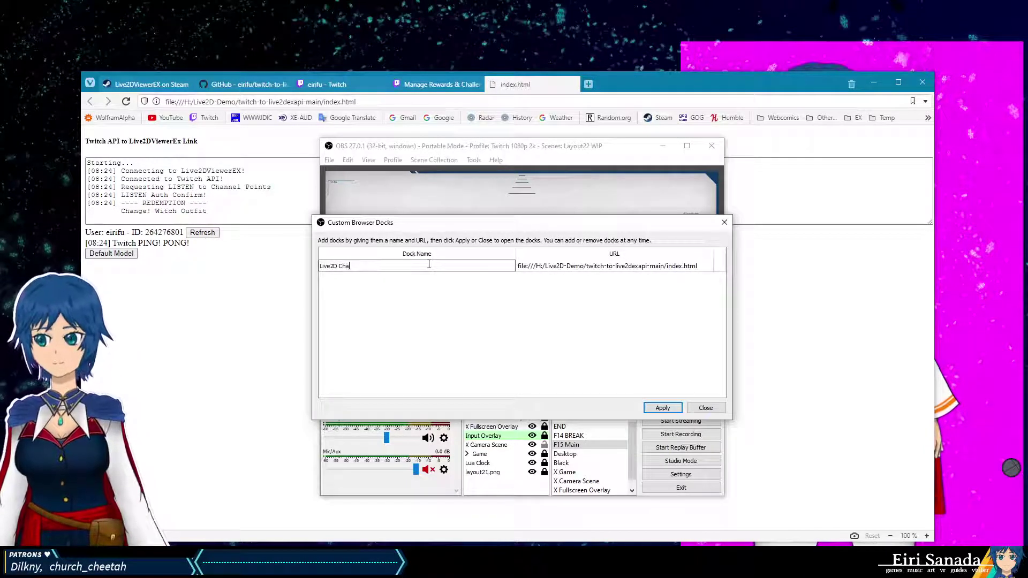
type("nnel point ")
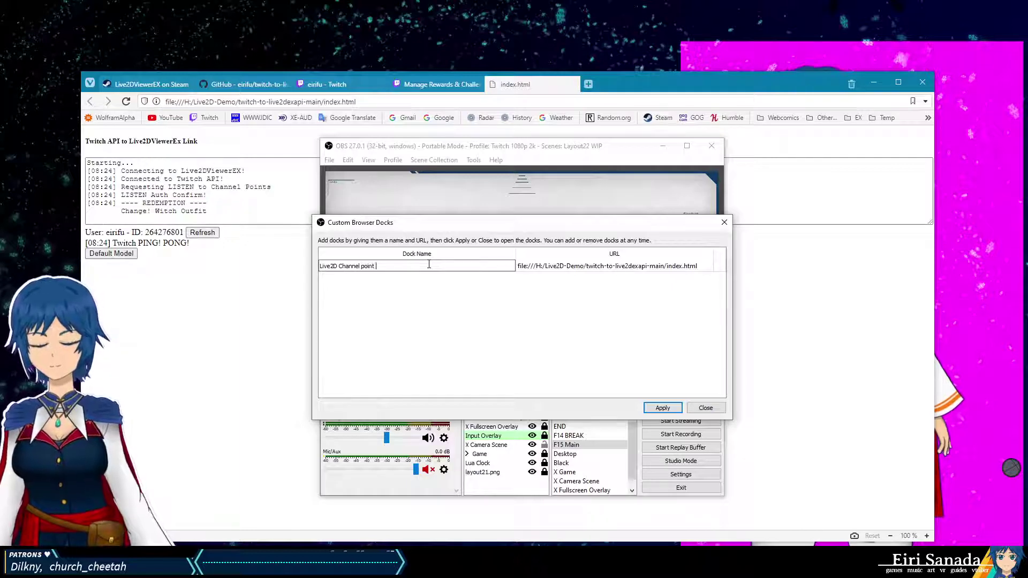
type("Link")
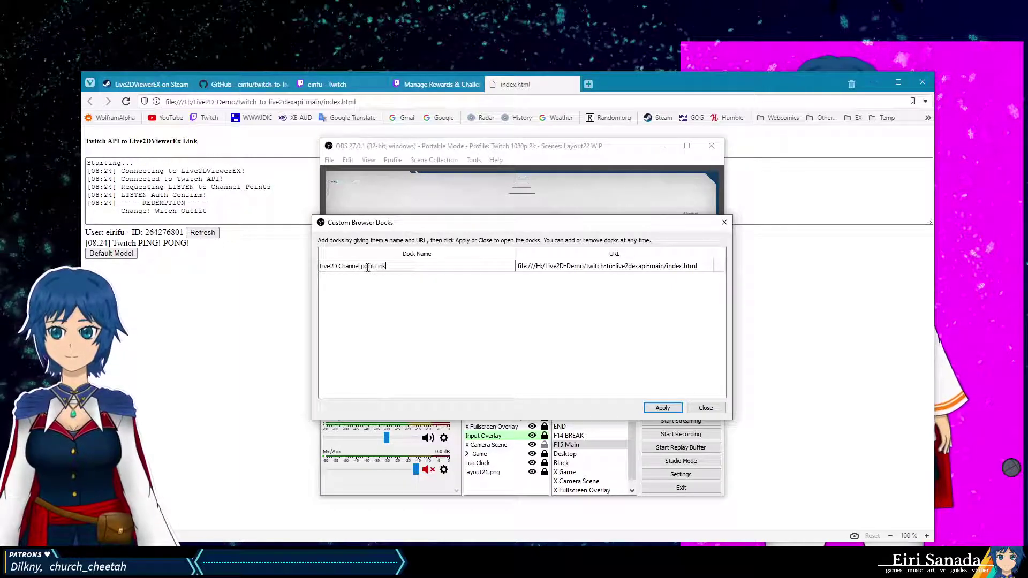
key("BackSpace")
type("P")
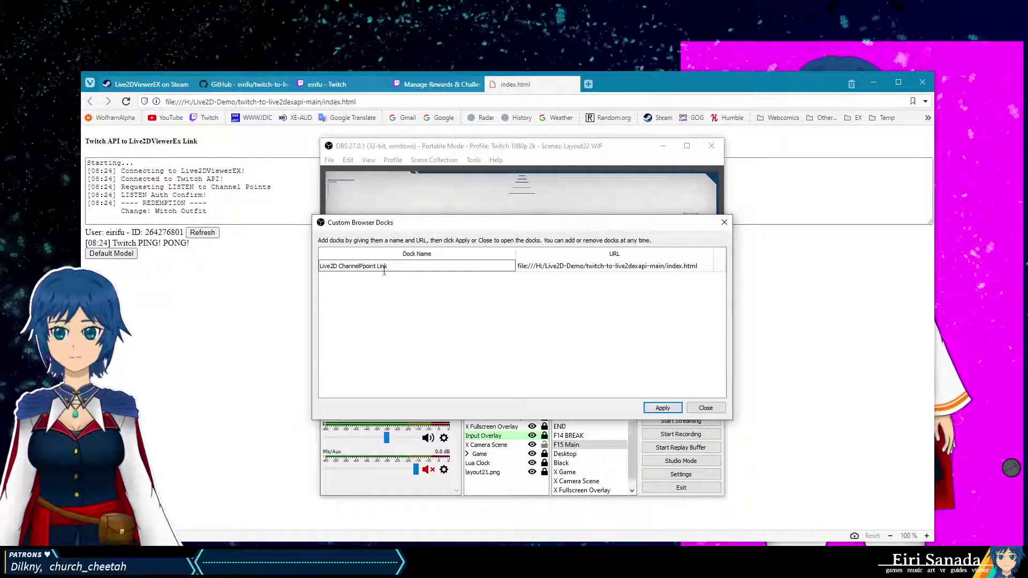
key("BackSpace")
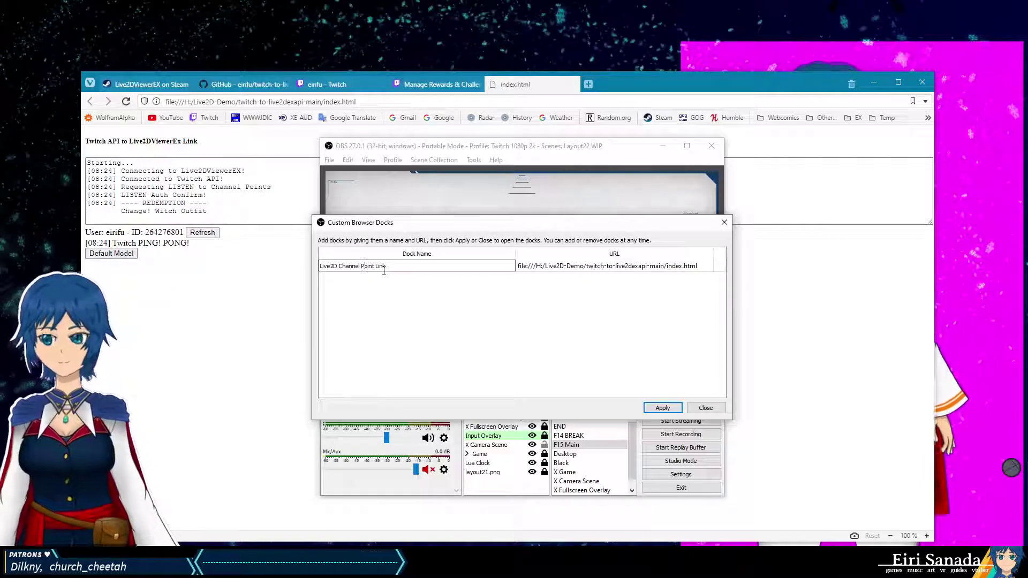
Step: Apply the Live2D Channel Point Link dock, move its floating window aside, and close the Custom Browser Docks dialog
left_click(664, 408)
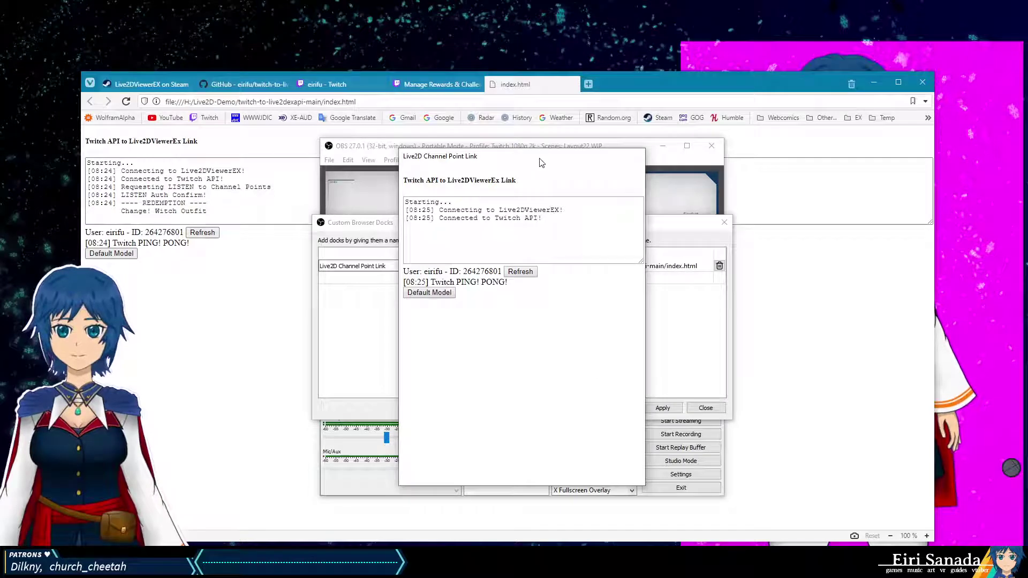
left_click_drag(541, 158, 232, 155)
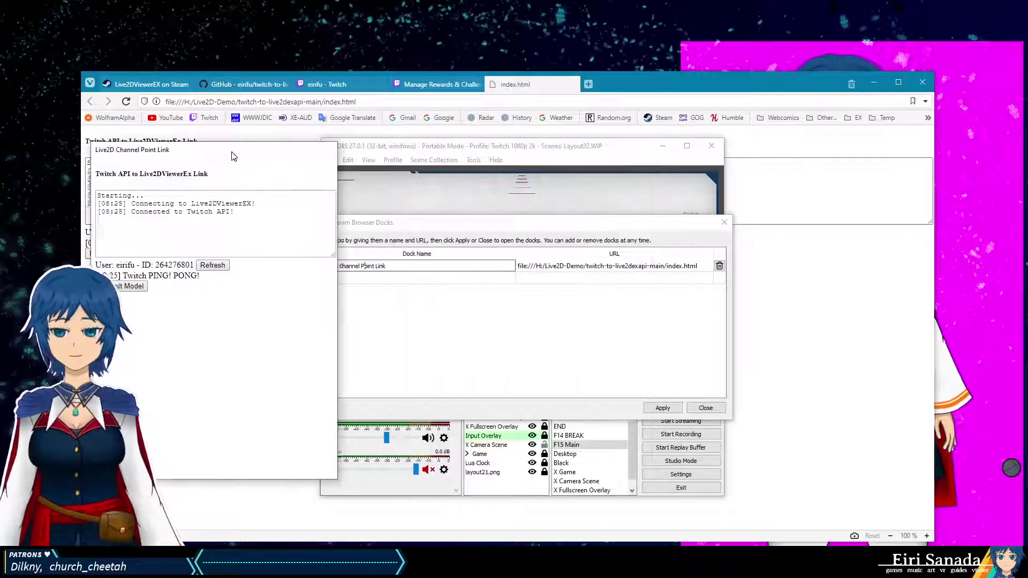
left_click(706, 408)
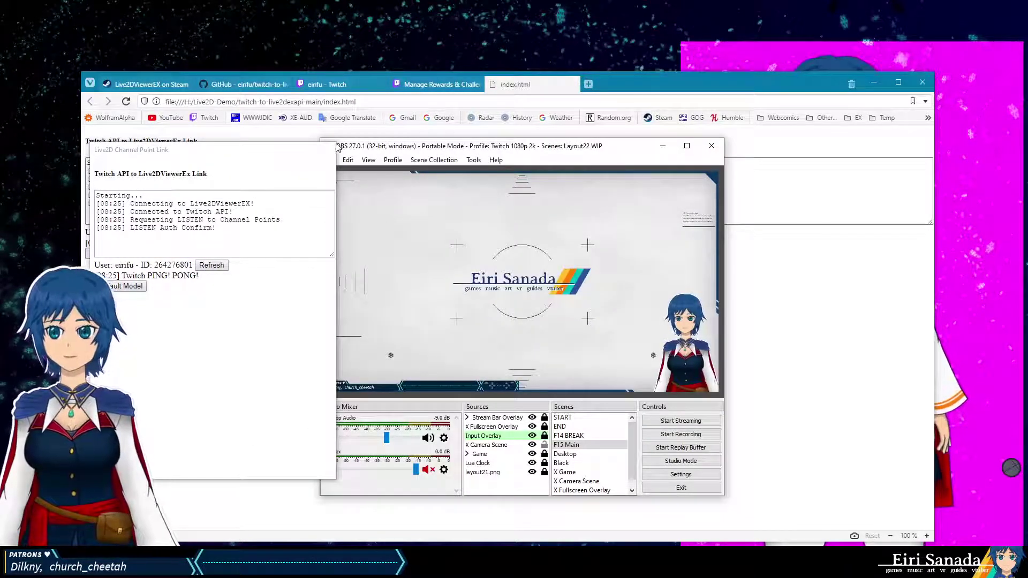
Step: Shrink the Live2D Channel Point Link dock to fit its log and controls, and arrange it and the OBS window clear of each other
left_click_drag(336, 142, 255, 185)
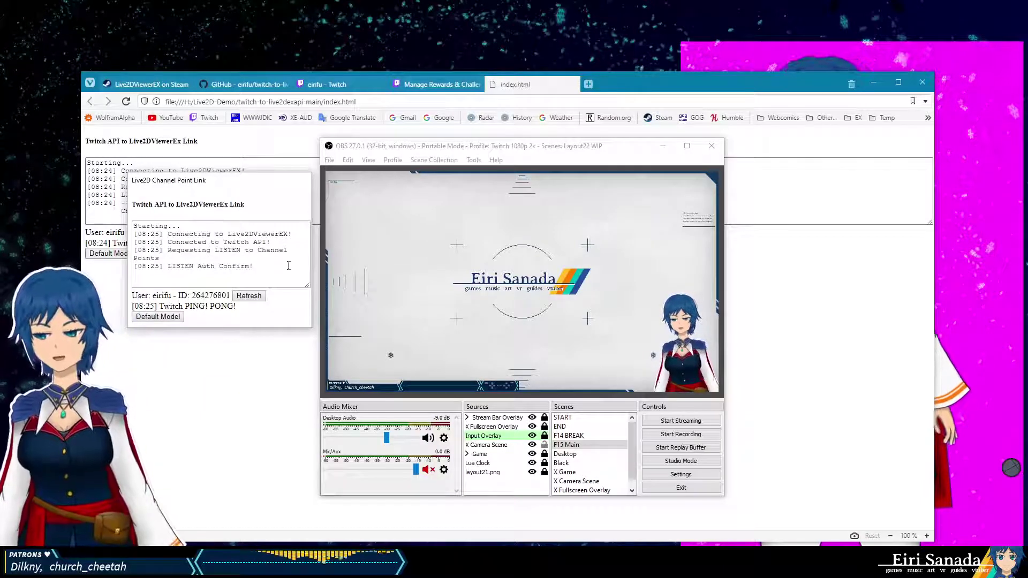
left_click_drag(310, 260, 321, 259)
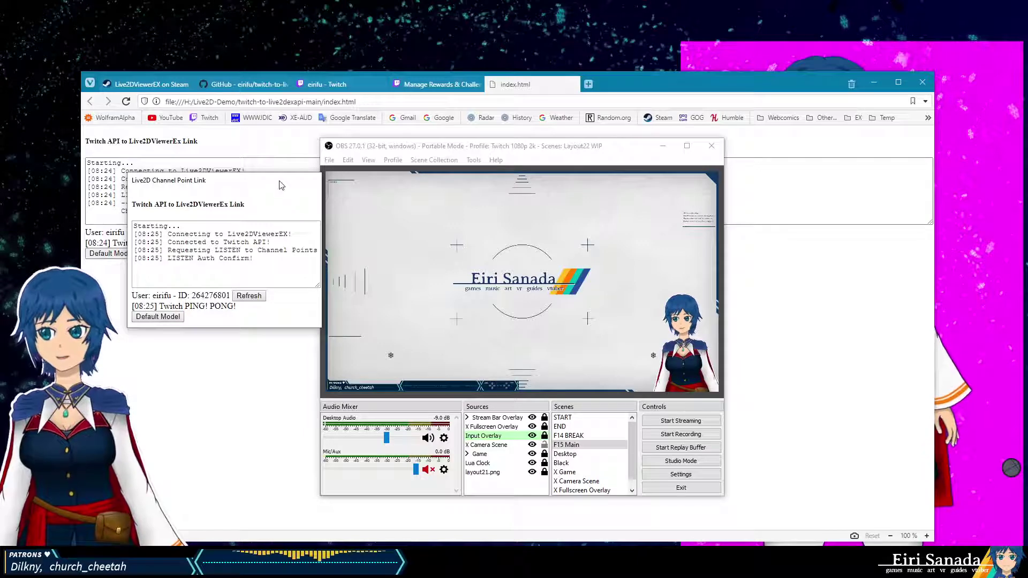
left_click_drag(279, 189, 154, 21)
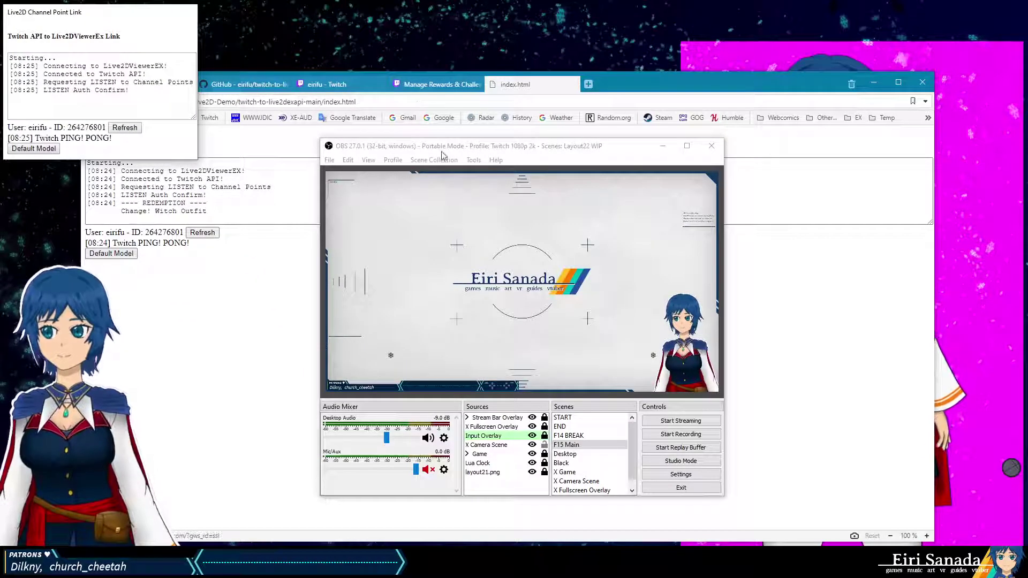
left_click_drag(442, 152, 318, 153)
Step: Redeem the Change! Default Outfit reward for 300 points on the Twitch channel page and check the dock's log beside the OBS window
left_click(343, 86)
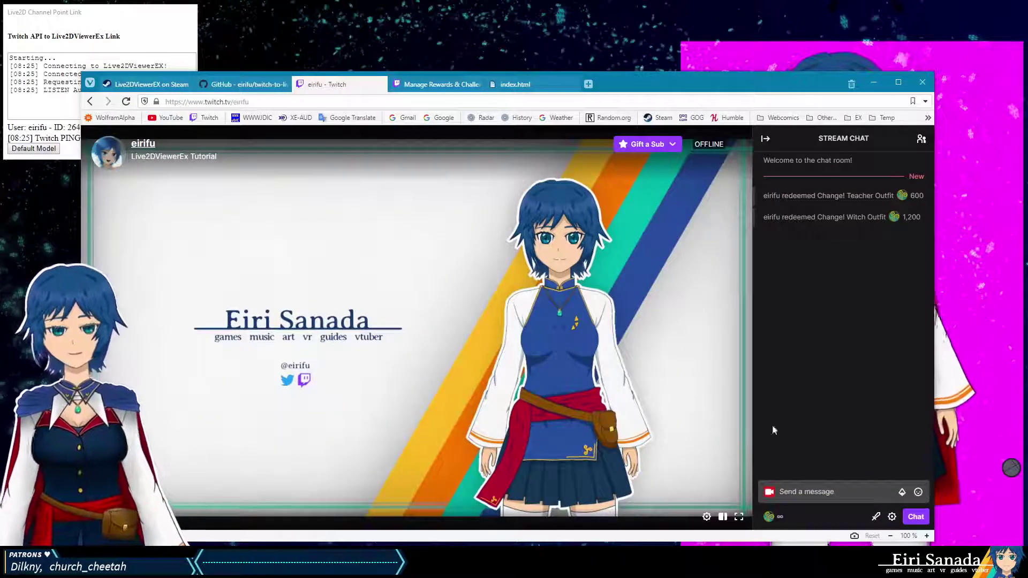
left_click(774, 517)
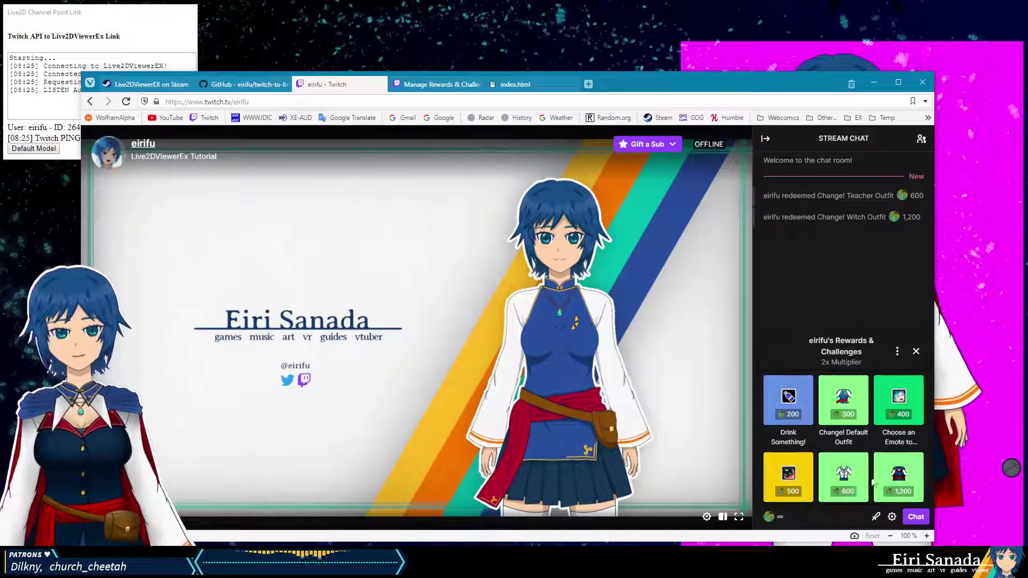
left_click(843, 401)
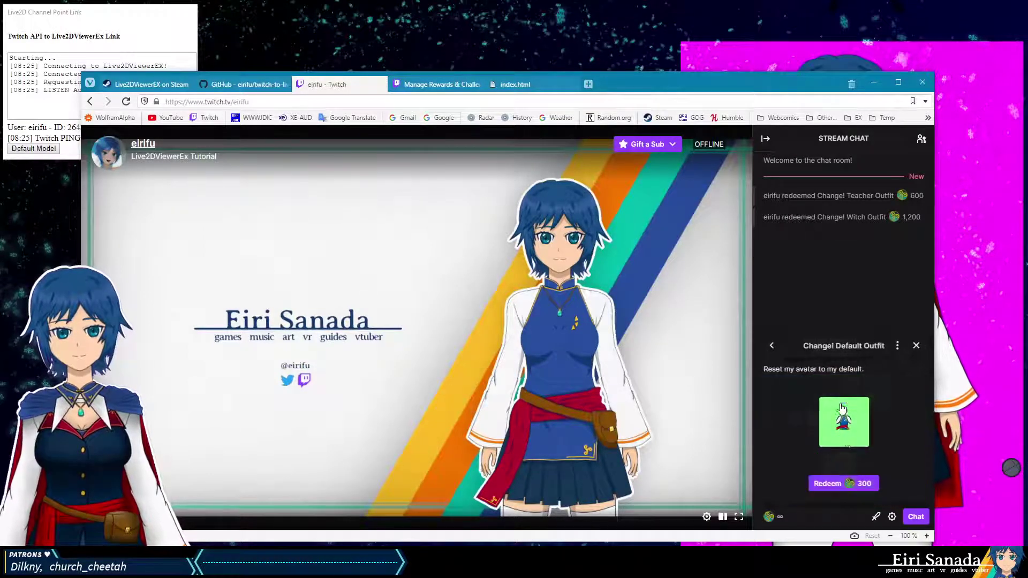
left_click(845, 486)
left_click(82, 6)
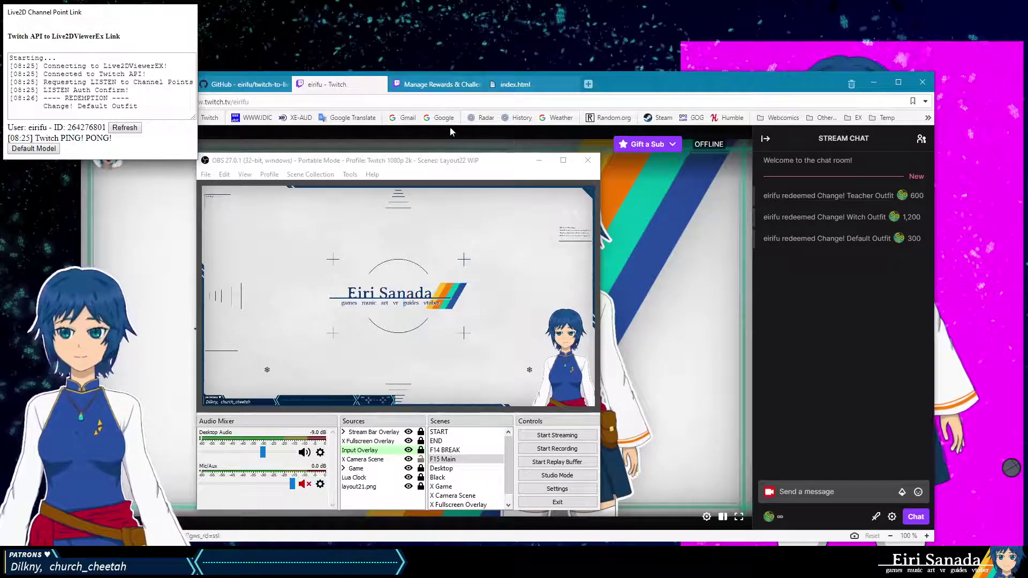
left_click_drag(122, 21, 215, 209)
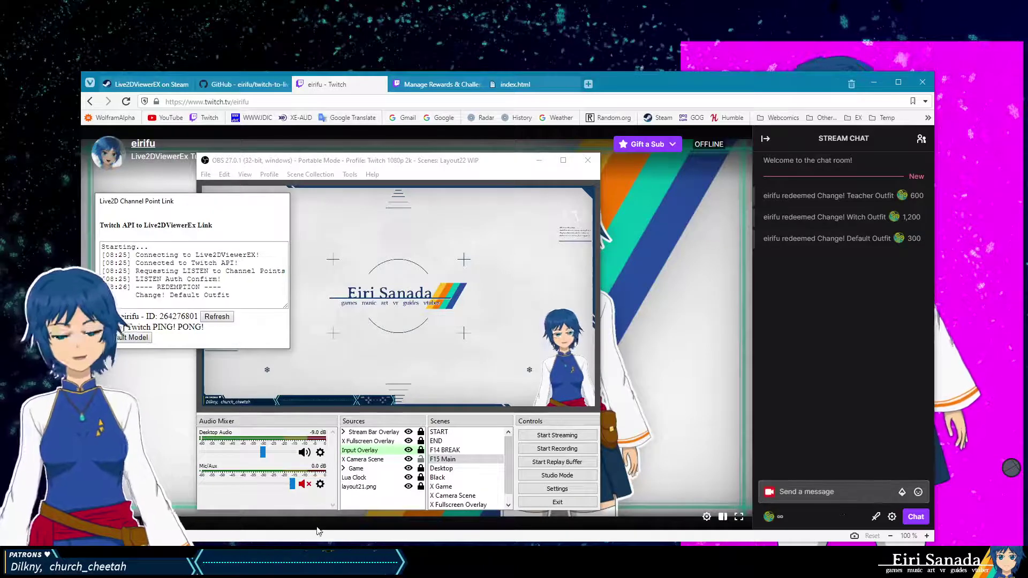
Step: Switch to userdata.js in Notepad++ and select the witch model path assigned to rewardCDir
mouse_move(267, 568)
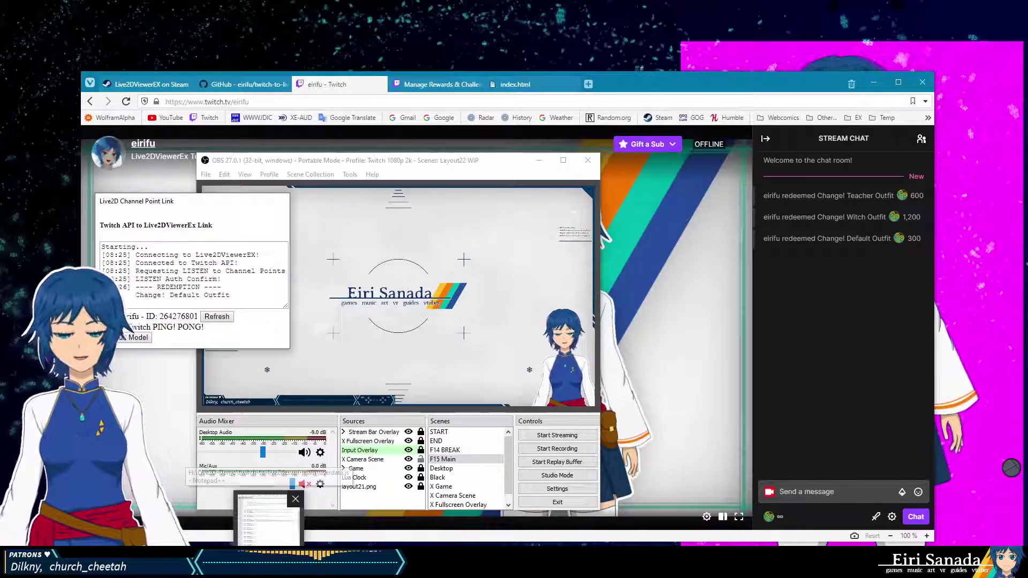
left_click(267, 520)
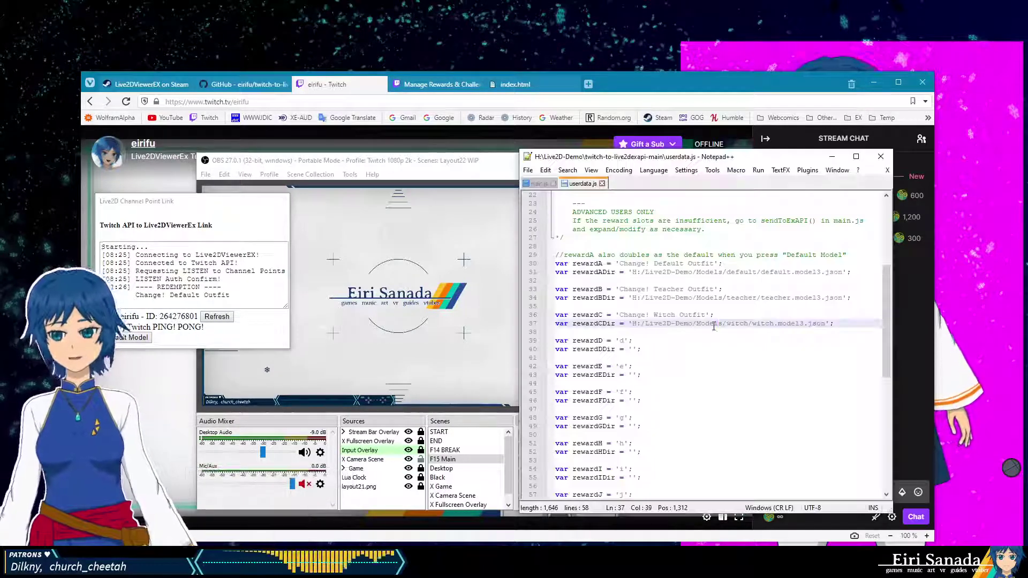
left_click_drag(831, 323, 634, 325)
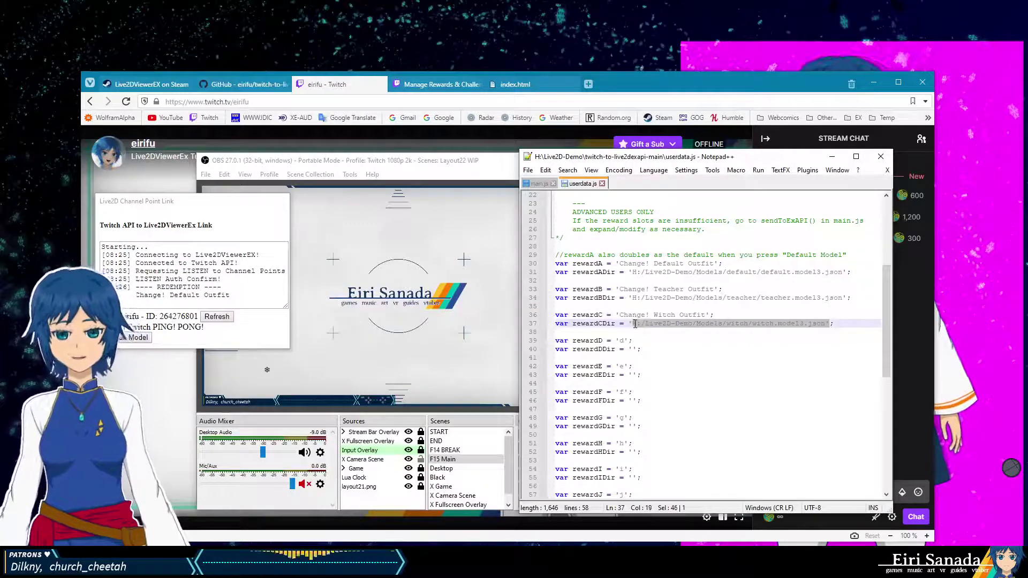